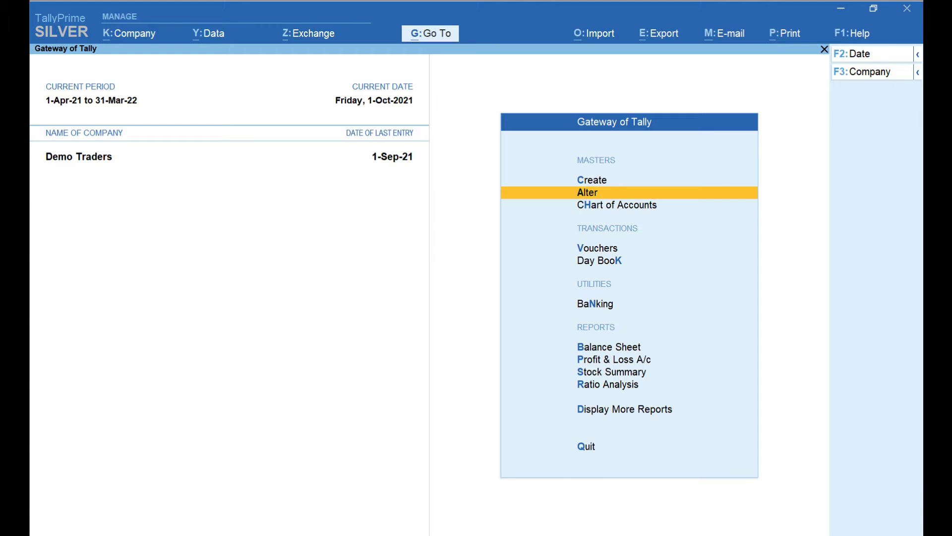
# - Open the Sales voucher type for alteration and enable advanced configuration for its automatic numbering
pyautogui.press('Return')
pyautogui.press('Return')
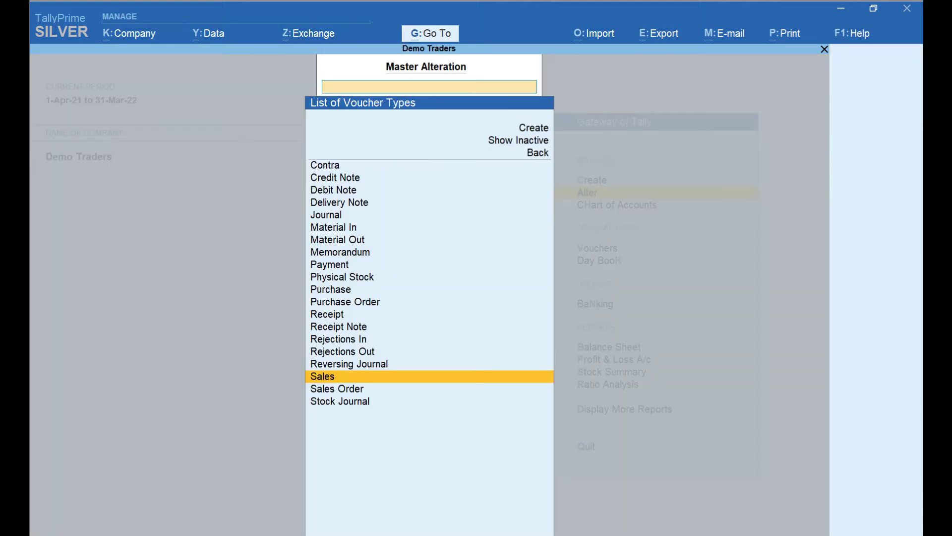
pyautogui.press('Return')
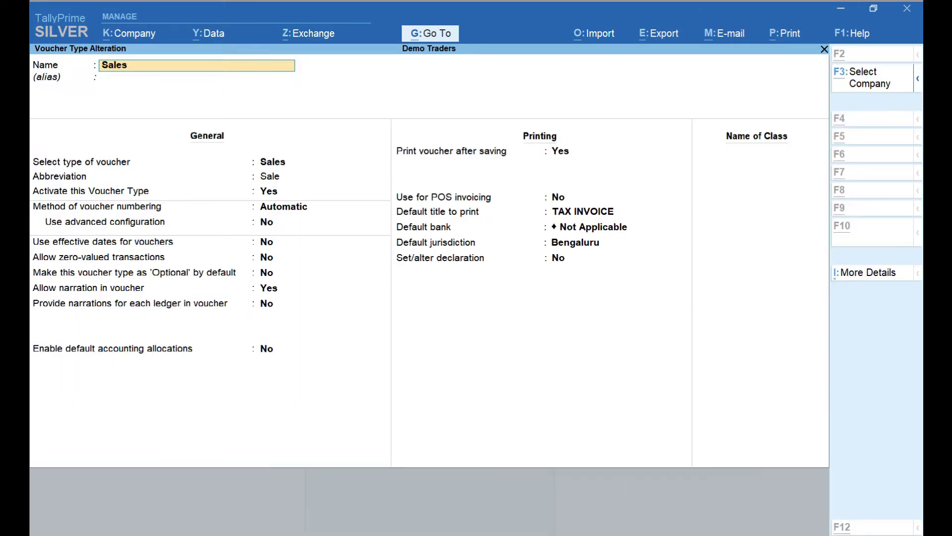
pyautogui.click(278, 221)
pyautogui.press('y')
pyautogui.press('Return')
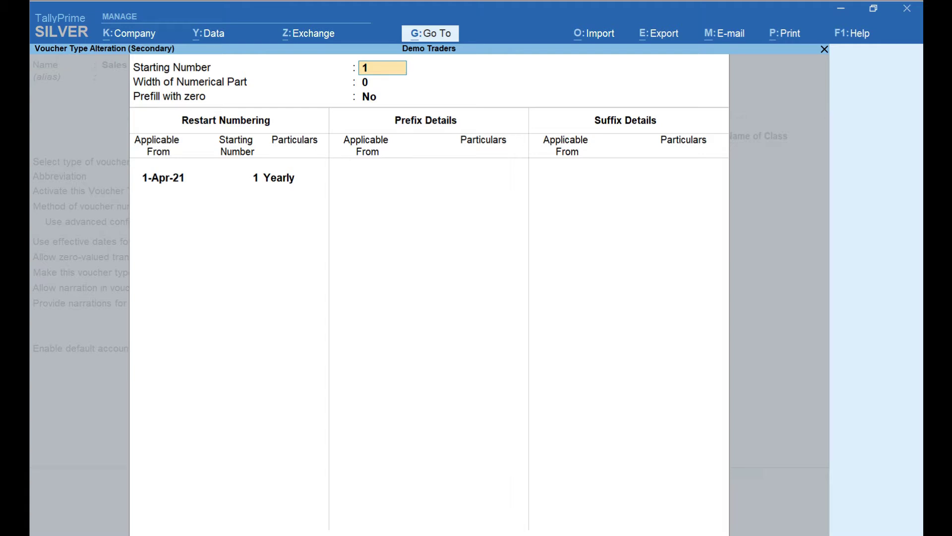
# - Set the width of the numerical part to 3 and enable prefilling with zero
pyautogui.press('Return')
pyautogui.write('3')
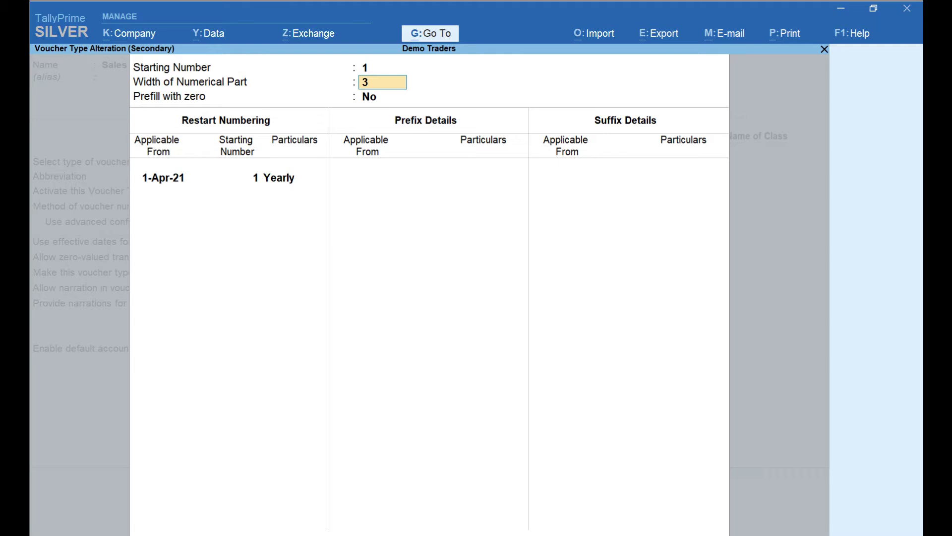
pyautogui.press('Return')
pyautogui.write('y')
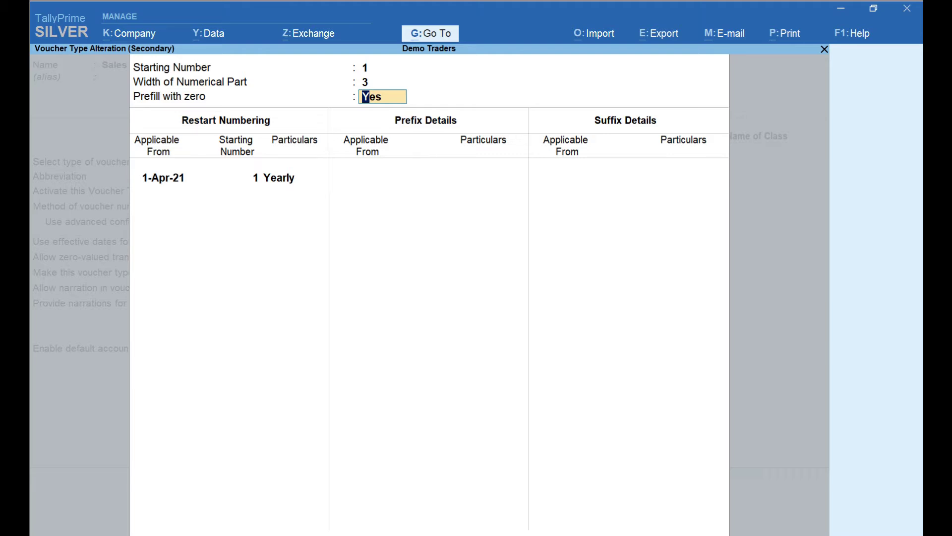
pyautogui.press('Return')
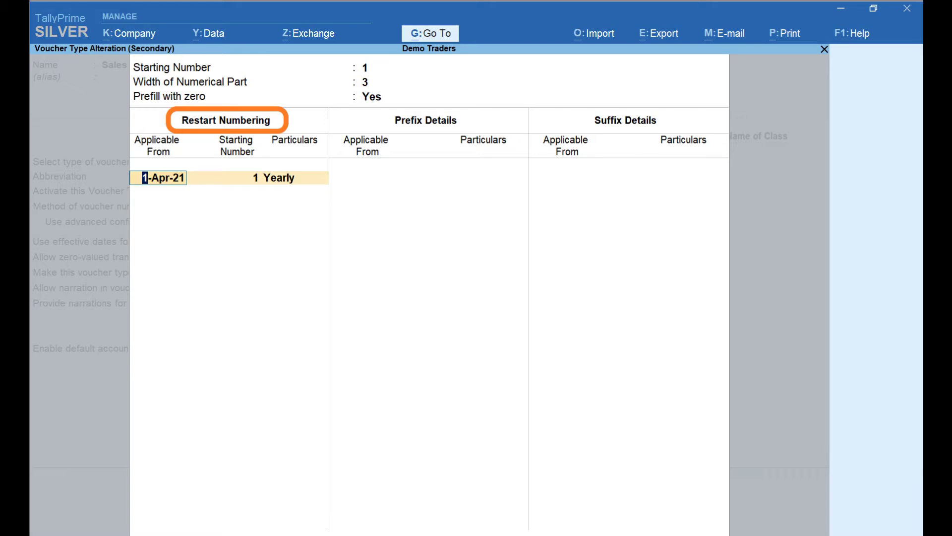
# - Keep the numbering restart as yearly, with starting number 1 applicable from 1-Apr-21
pyautogui.click(237, 177)
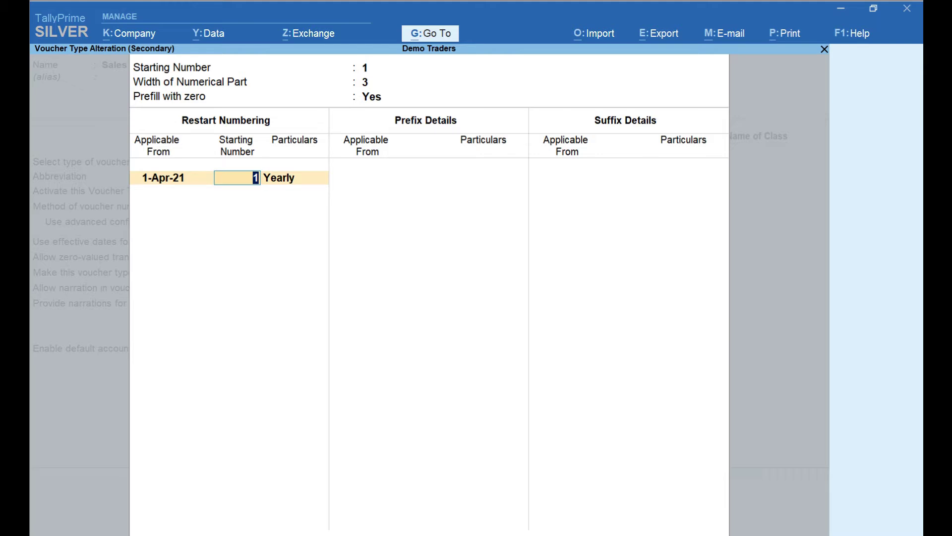
pyautogui.click(280, 177)
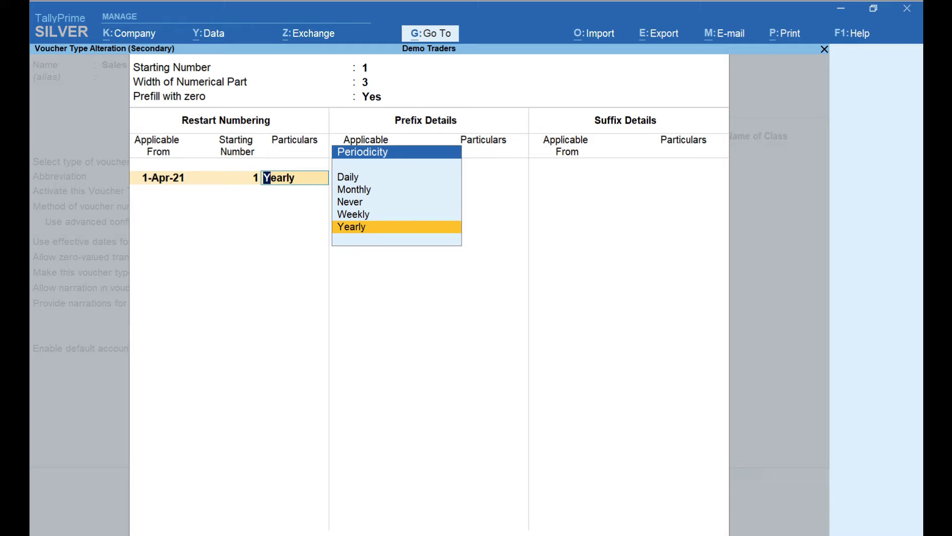
pyautogui.press('Return')
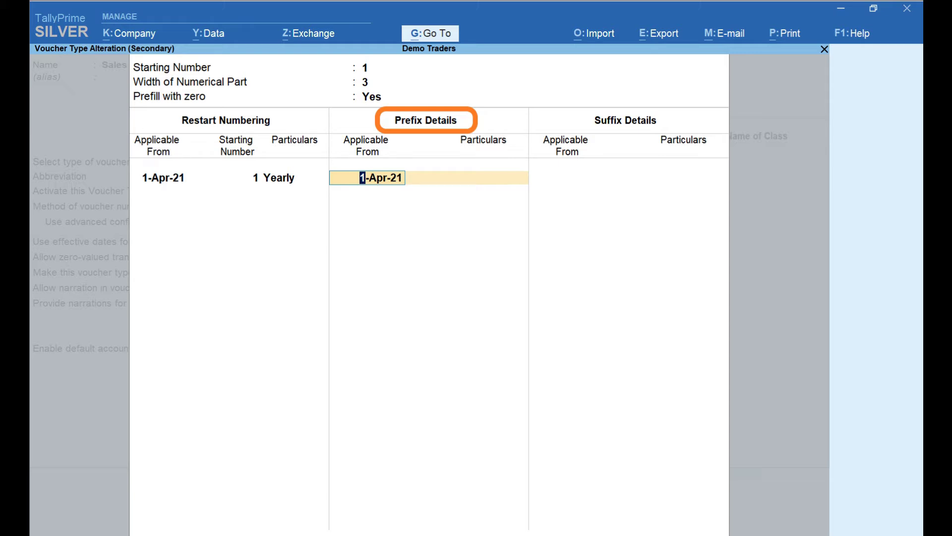
# - Add the prefix 202122 applicable from 1-Apr-21, leave the suffix empty and finish the numbering configuration
pyautogui.press('Return')
pyautogui.write('202122')
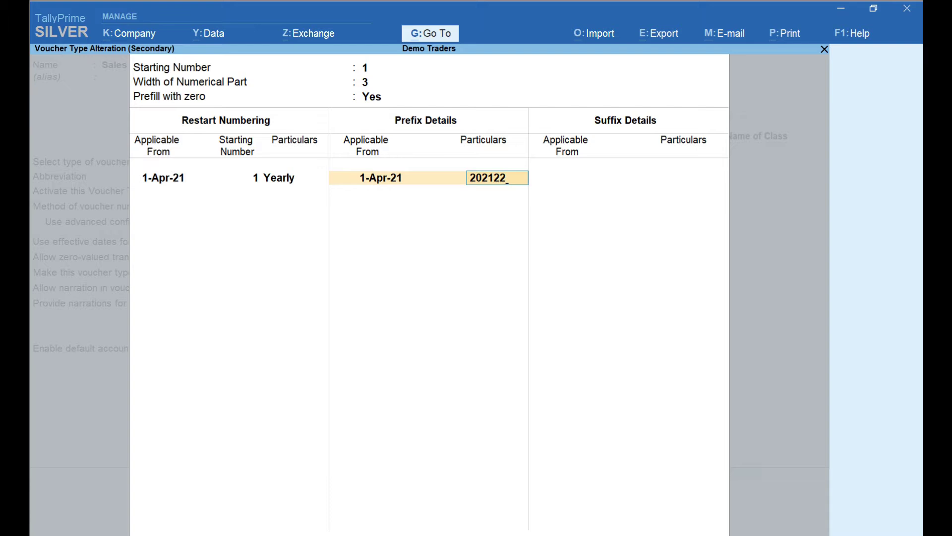
pyautogui.press('Return')
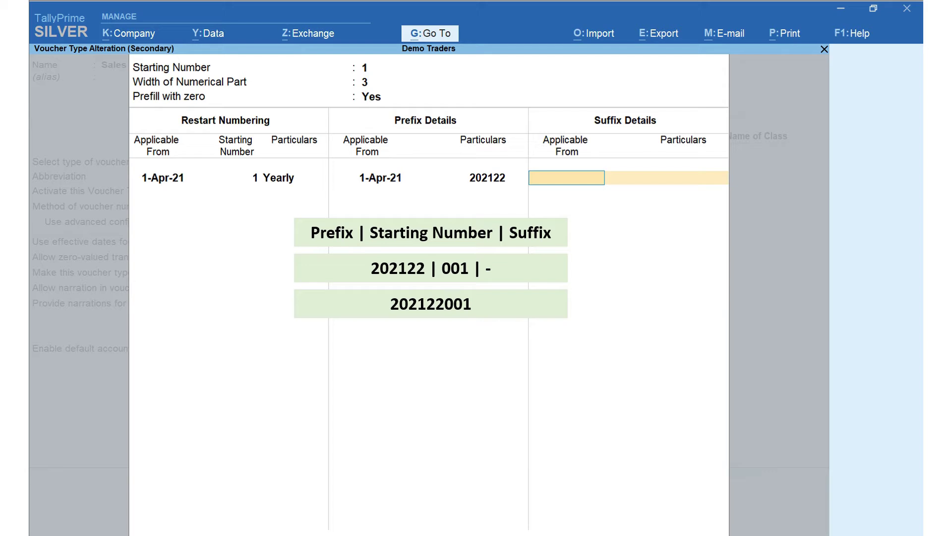
pyautogui.press('Return')
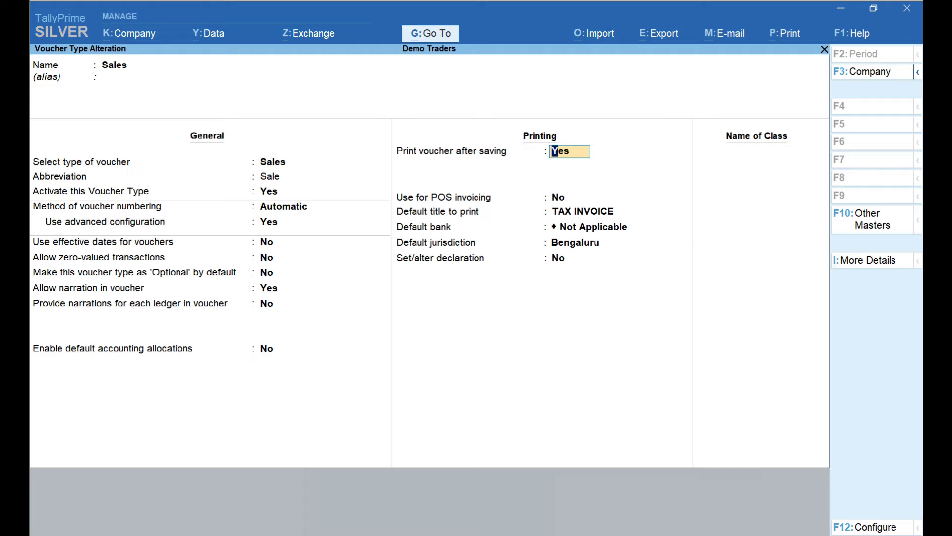
# - Keep the printing settings with title TAX INVOICE and jurisdiction Bengaluru, and save the Sales voucher type
pyautogui.press('Return')
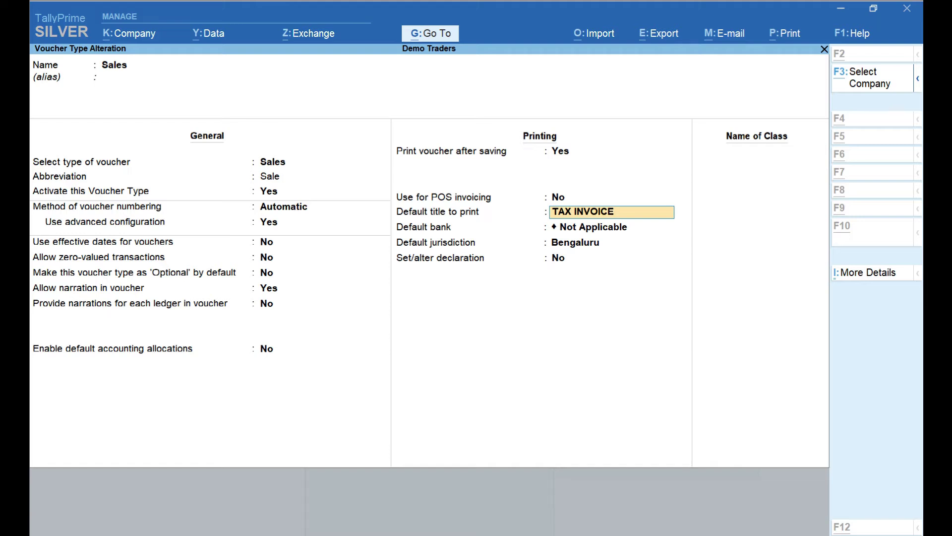
pyautogui.click(576, 242)
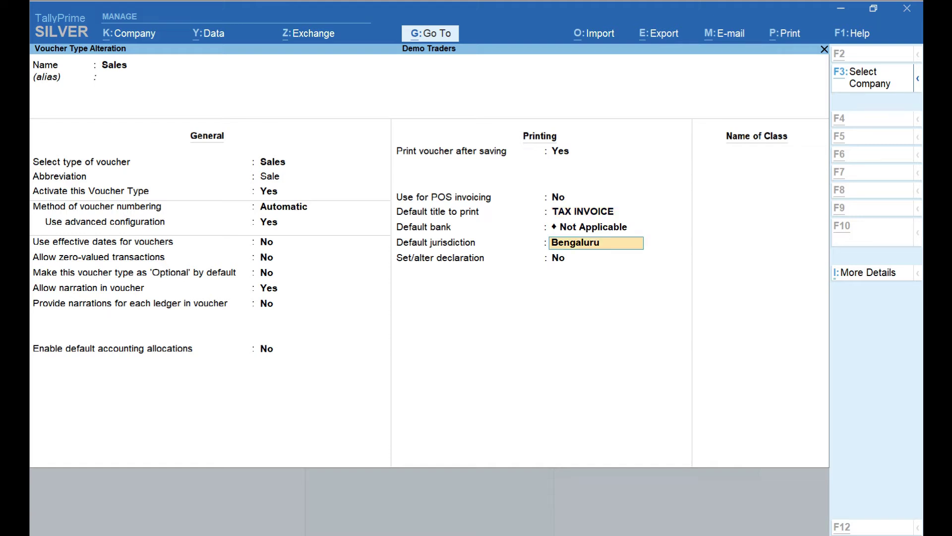
pyautogui.press('Return')
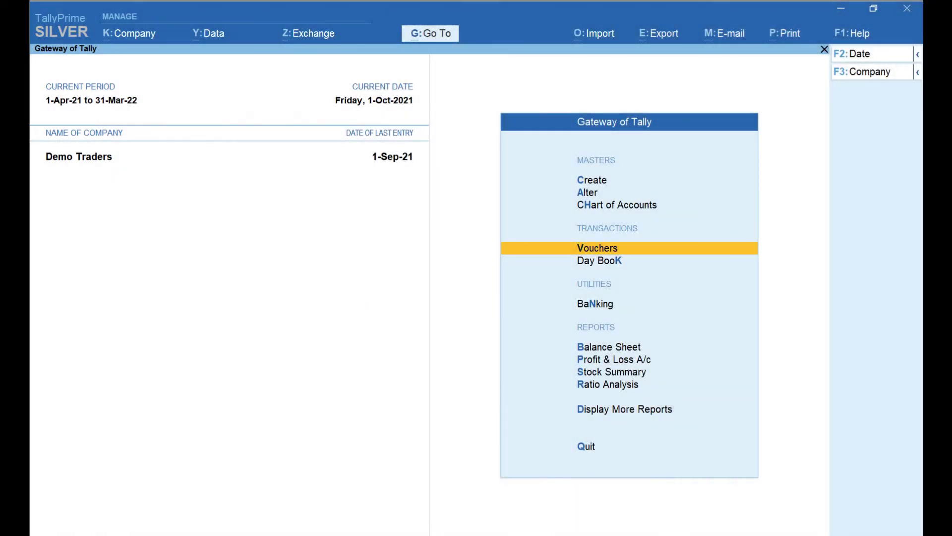
# - Start a new sales voucher and set its mode to Item Invoice
pyautogui.press('Return')
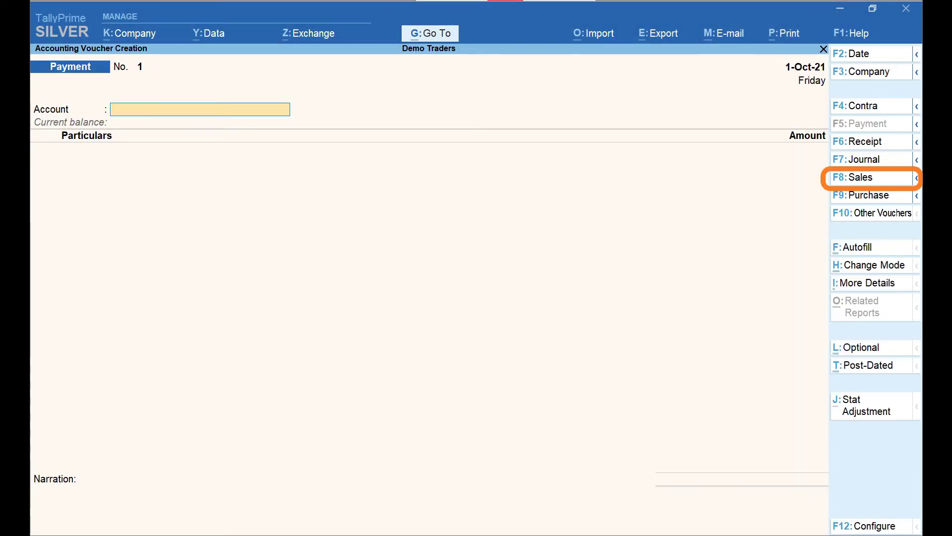
pyautogui.press('F8')
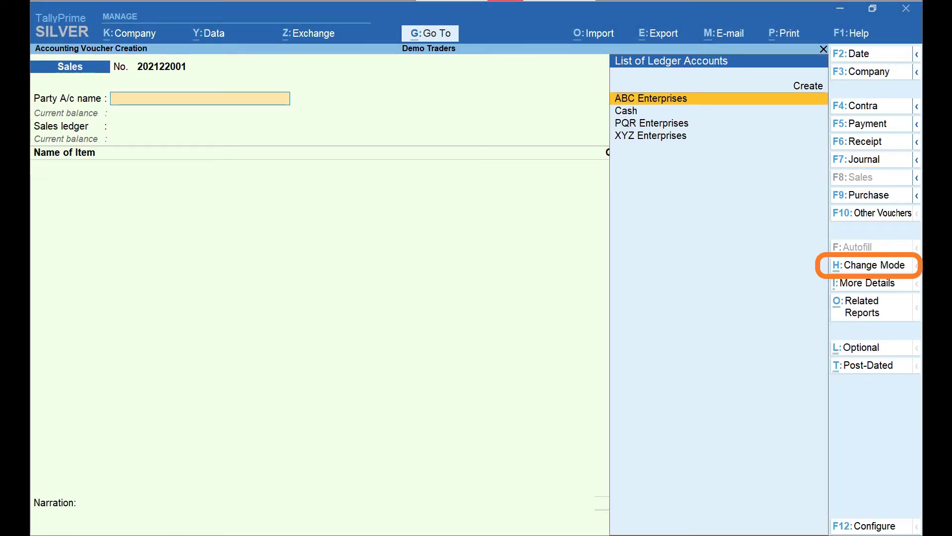
pyautogui.hotkey('ctrl', 'h')
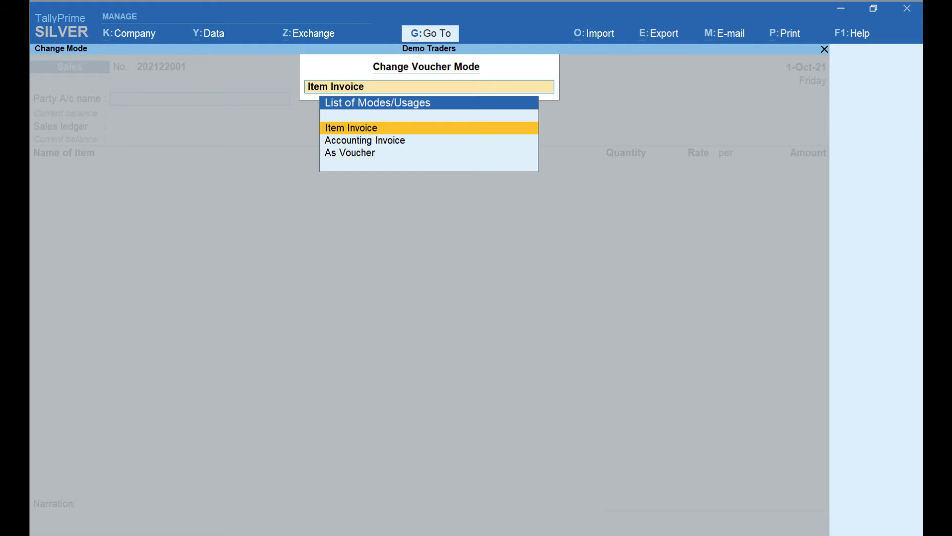
pyautogui.press('Return')
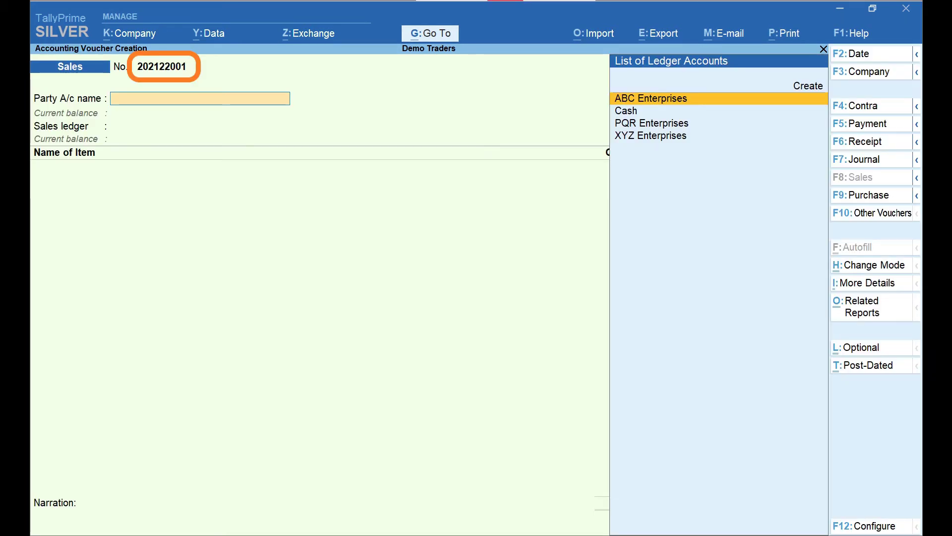
# - Keep the voucher date as 1/10/21 and choose XYZ Enterprises as the party account
pyautogui.press('Up')
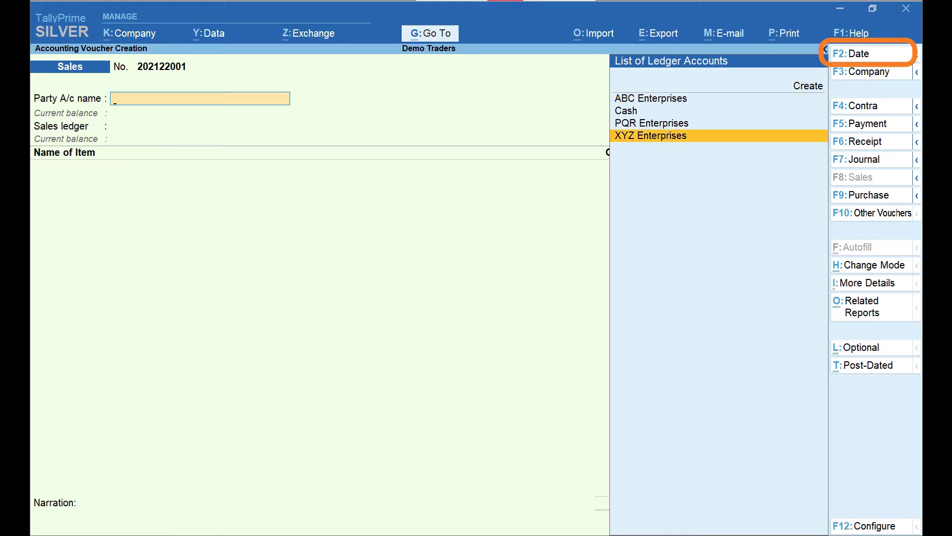
pyautogui.press('F2')
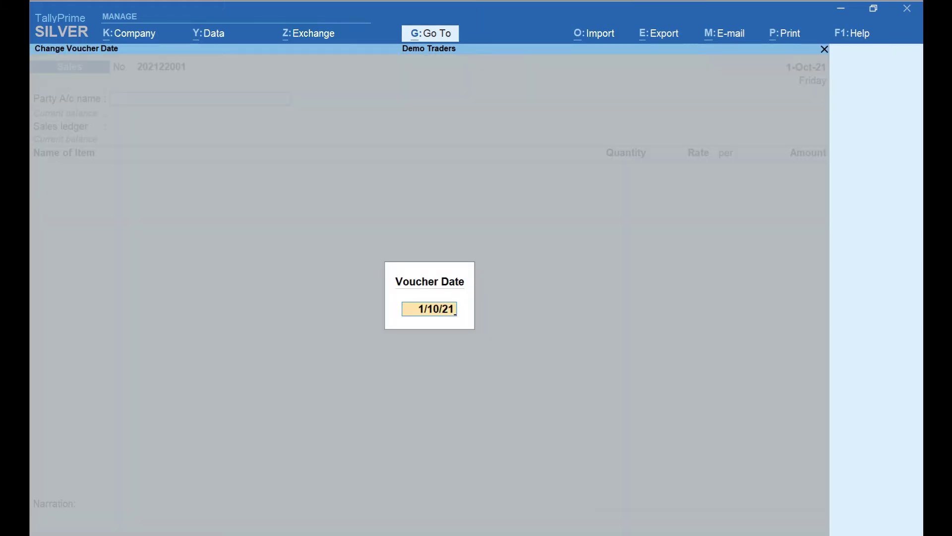
pyautogui.press('Return')
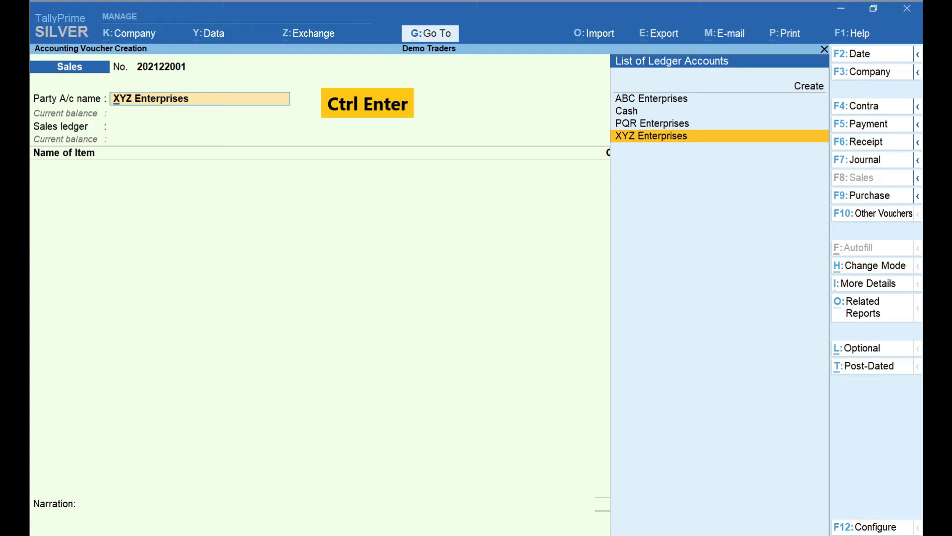
# - Open the XYZ Enterprises ledger for alteration, keeping the group Sundry Debtors, bill-by-bill balances and the state Karnataka
pyautogui.hotkey('ctrl', 'Return')
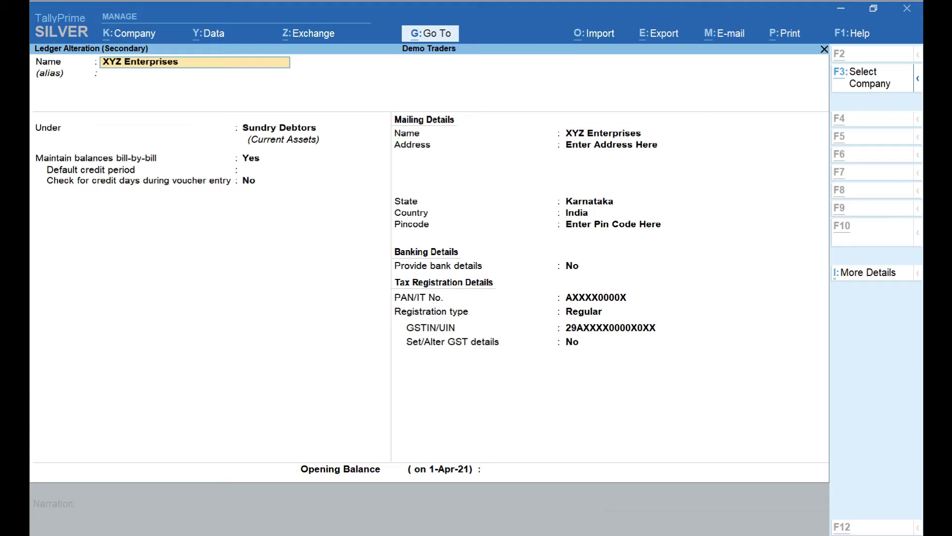
pyautogui.click(312, 127)
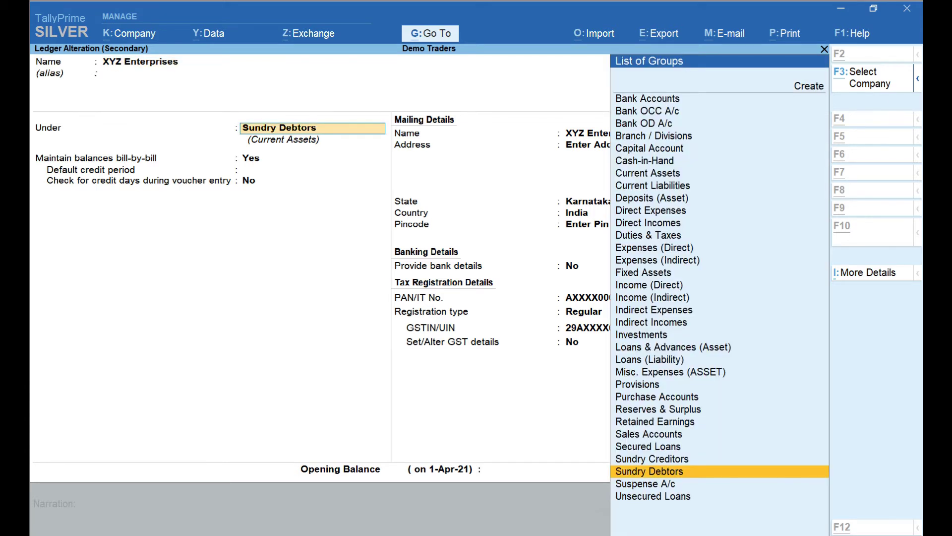
pyautogui.press('Return')
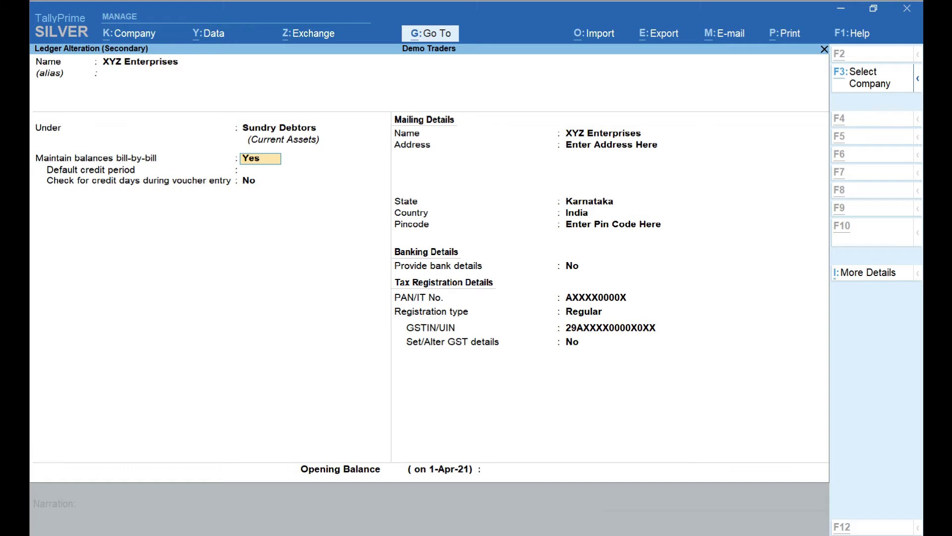
pyautogui.click(611, 145)
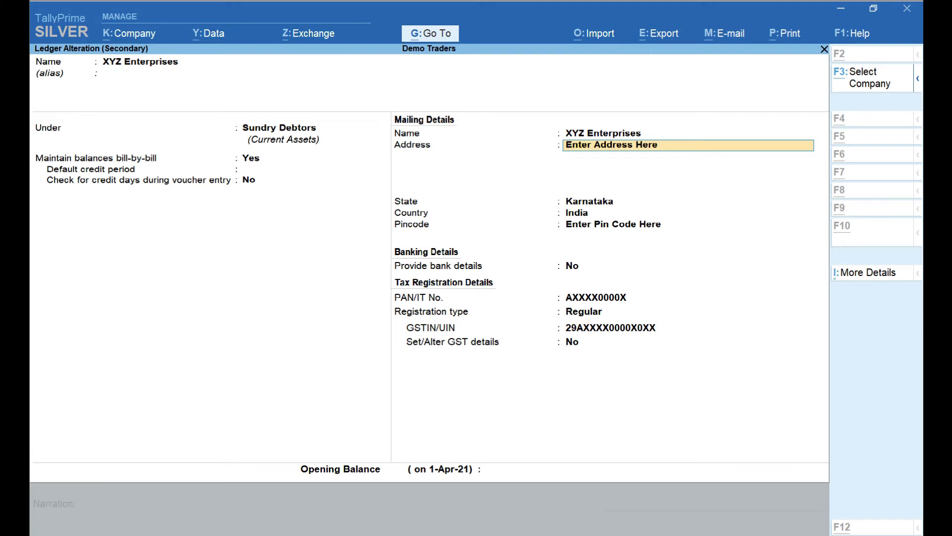
pyautogui.click(590, 201)
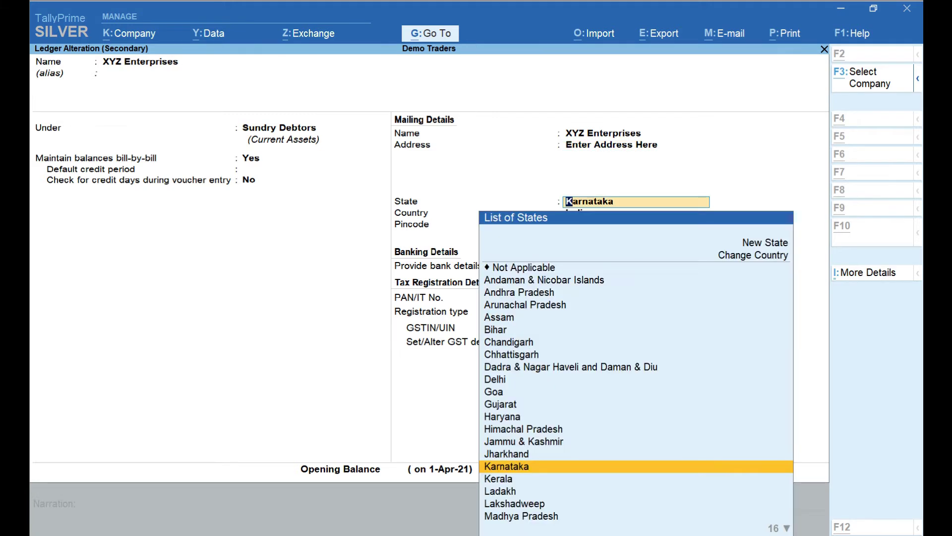
pyautogui.press('Return')
# - Check the party's tax registration details, keep the registration type as Regular and accept the ledger
pyautogui.click(596, 297)
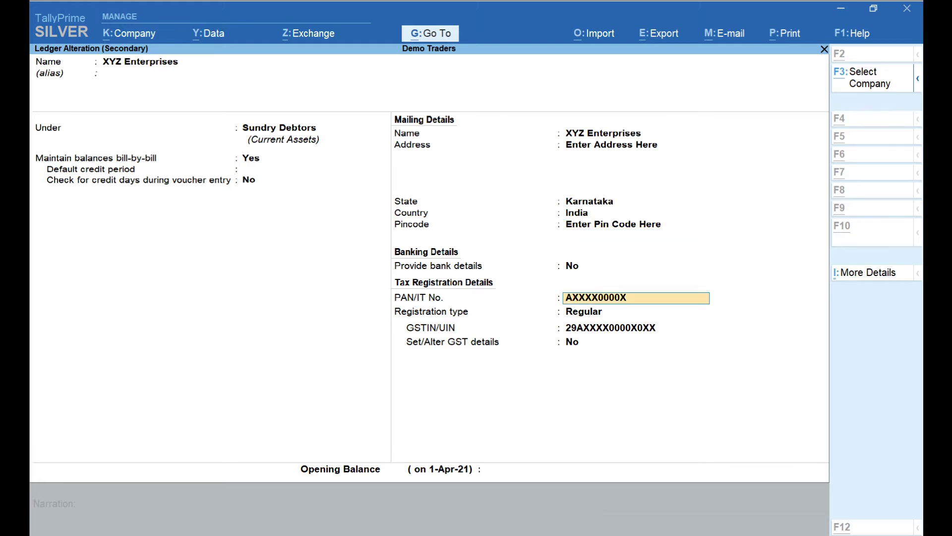
pyautogui.click(587, 312)
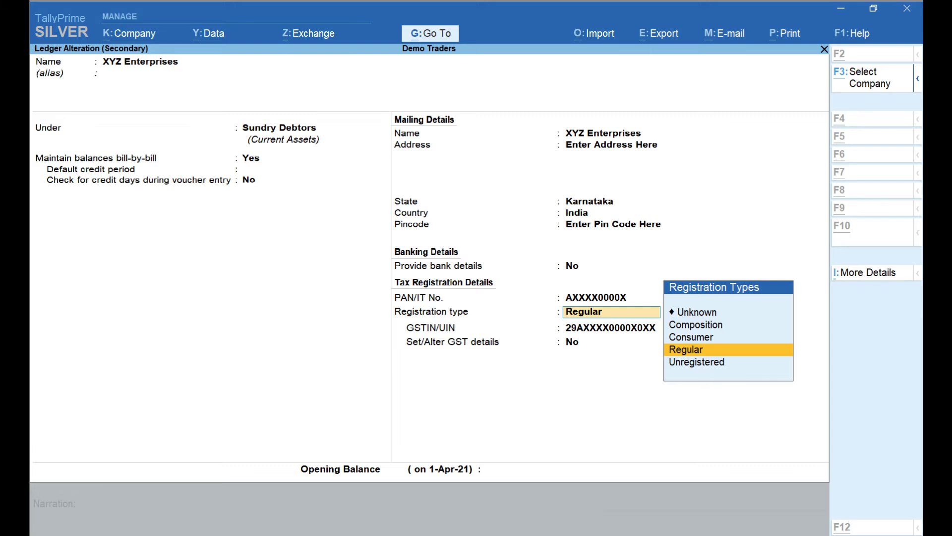
pyautogui.press('Return')
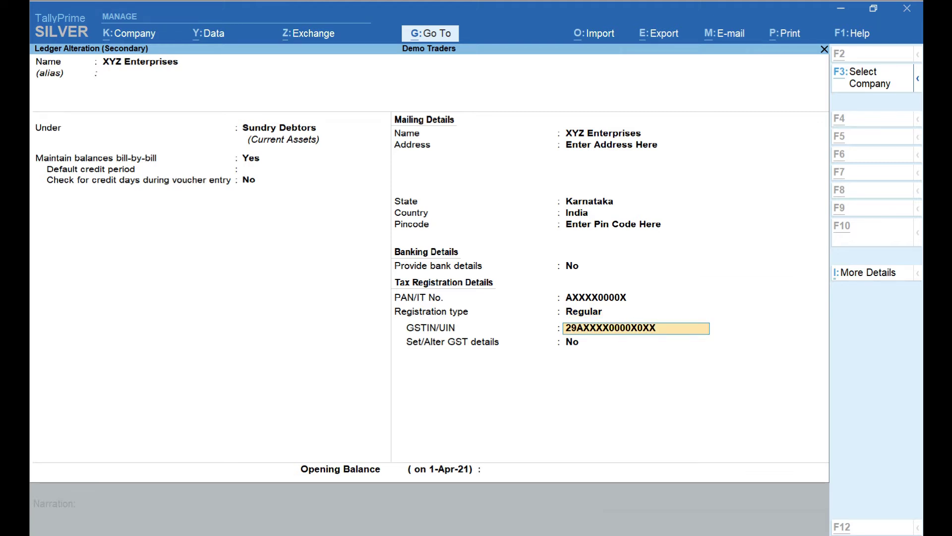
pyautogui.press('Return')
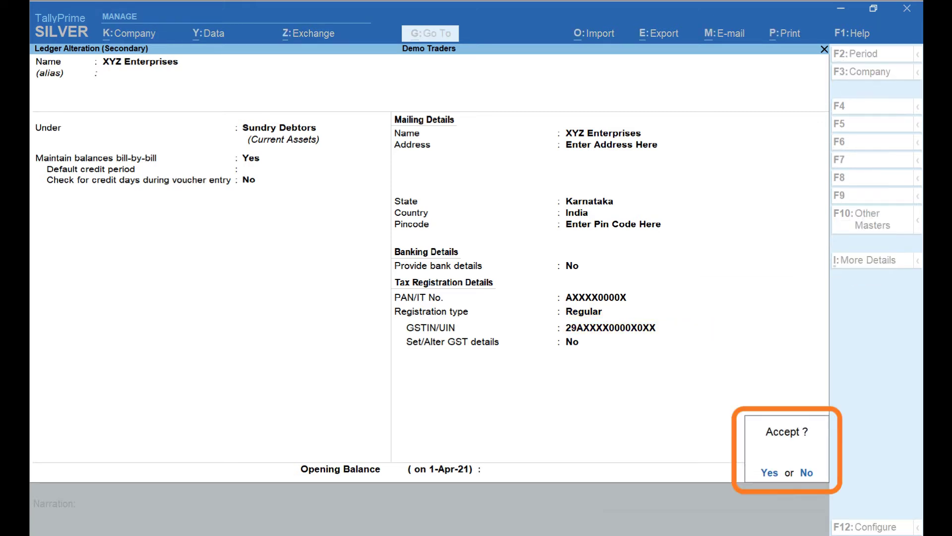
pyautogui.press('y')
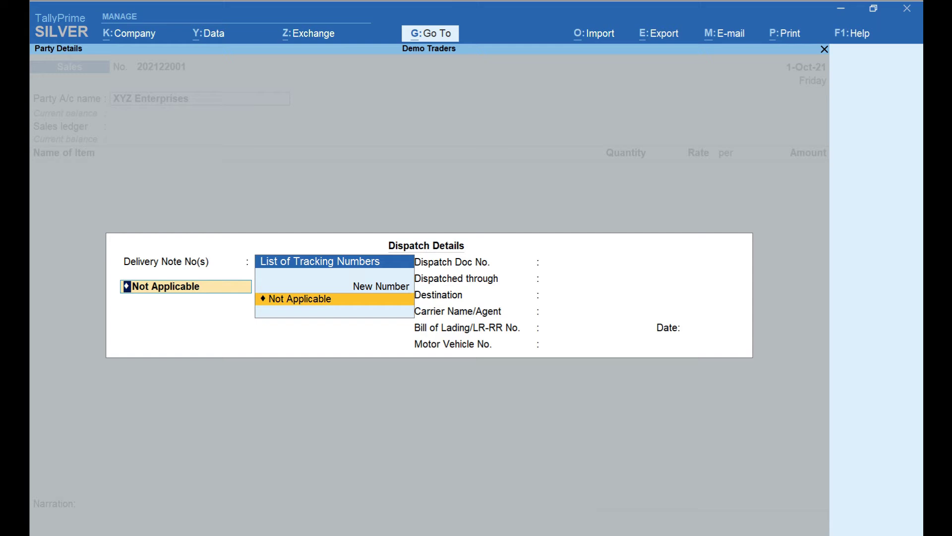
# - Fill the dispatch details with document number ABC1234, dispatched through ABC Courier and destination Bengaluru, and accept them with the party details
pyautogui.press('Return')
pyautogui.write('ABC1234')
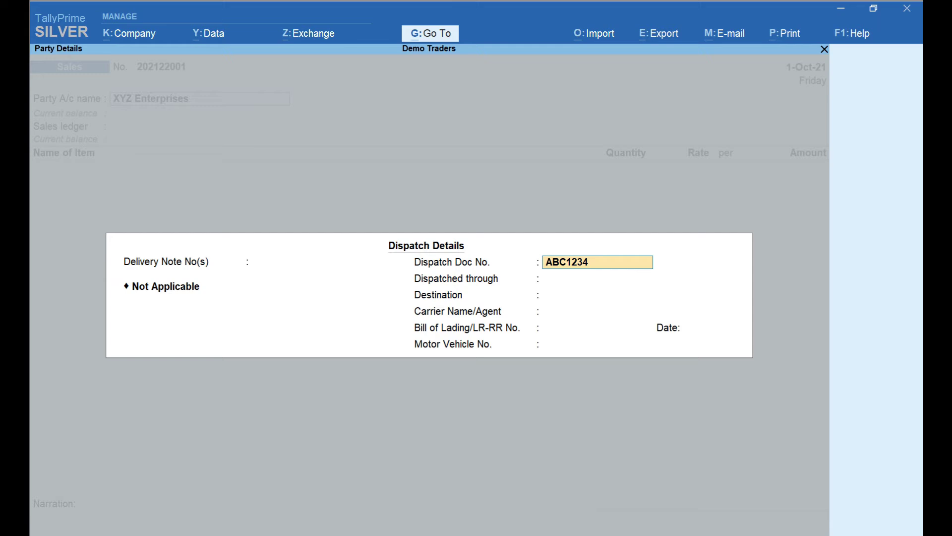
pyautogui.press('Return')
pyautogui.write('ABC Courier')
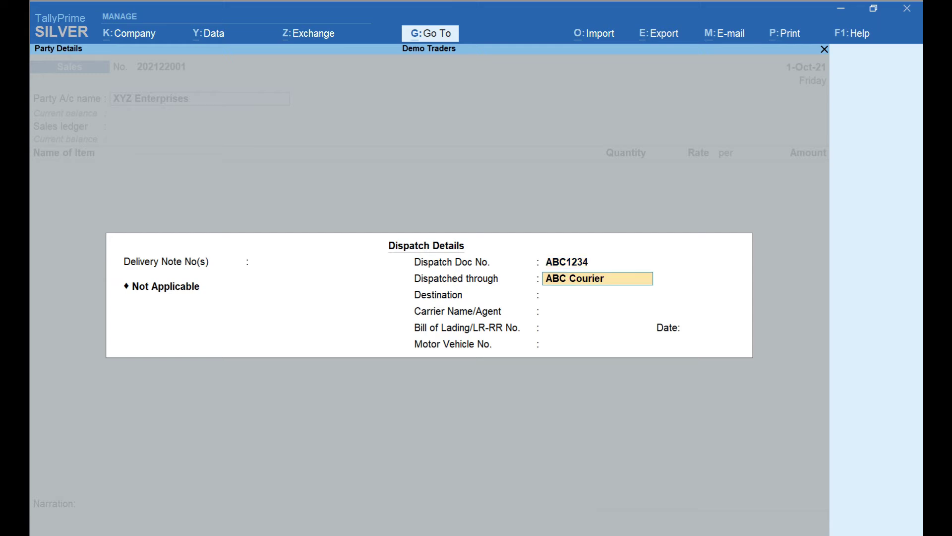
pyautogui.press('Return')
pyautogui.write('Bengaluru')
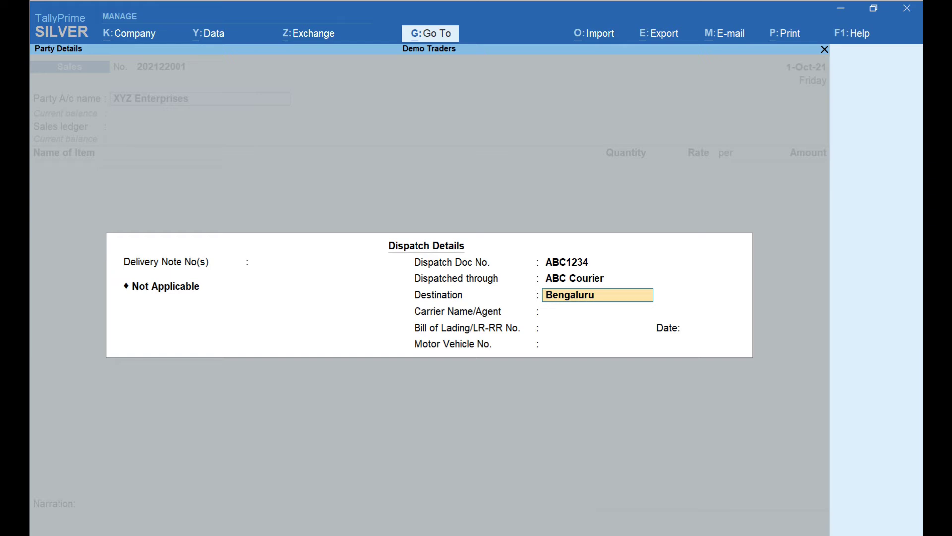
pyautogui.hotkey('ctrl', 'a')
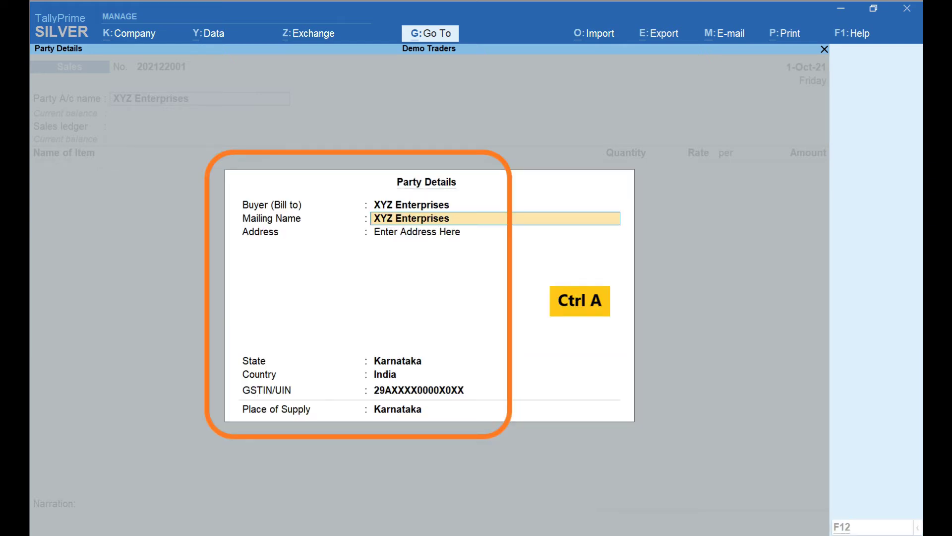
pyautogui.hotkey('ctrl', 'a')
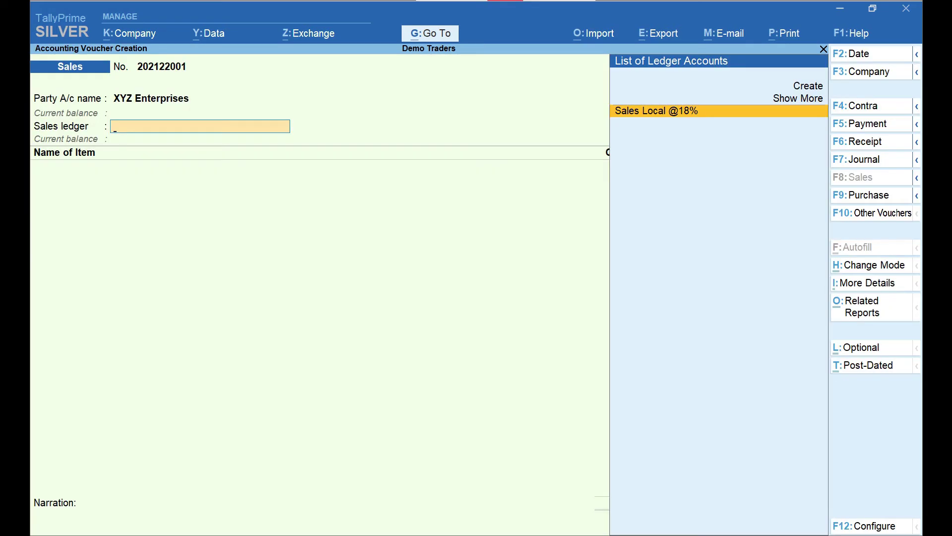
pyautogui.press('Return')
pyautogui.write('Mobi')
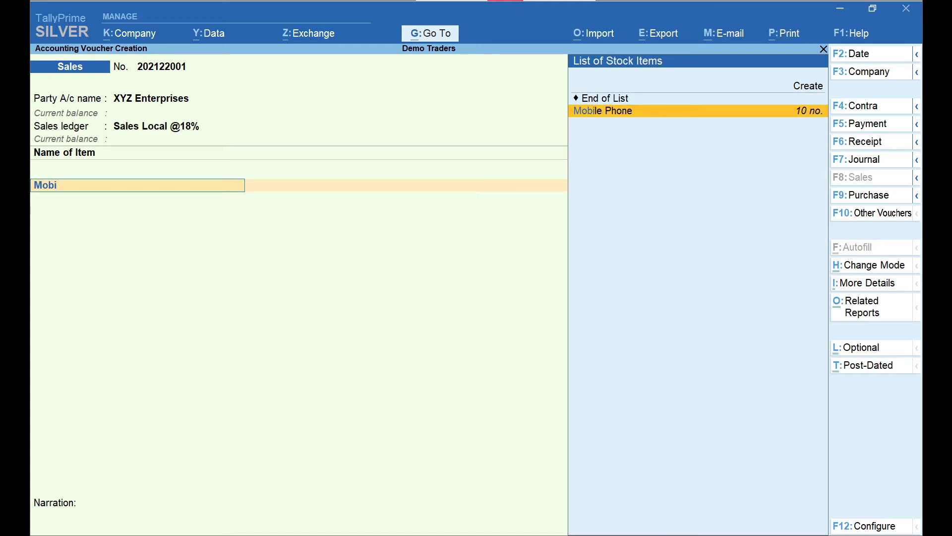
pyautogui.press('Return')
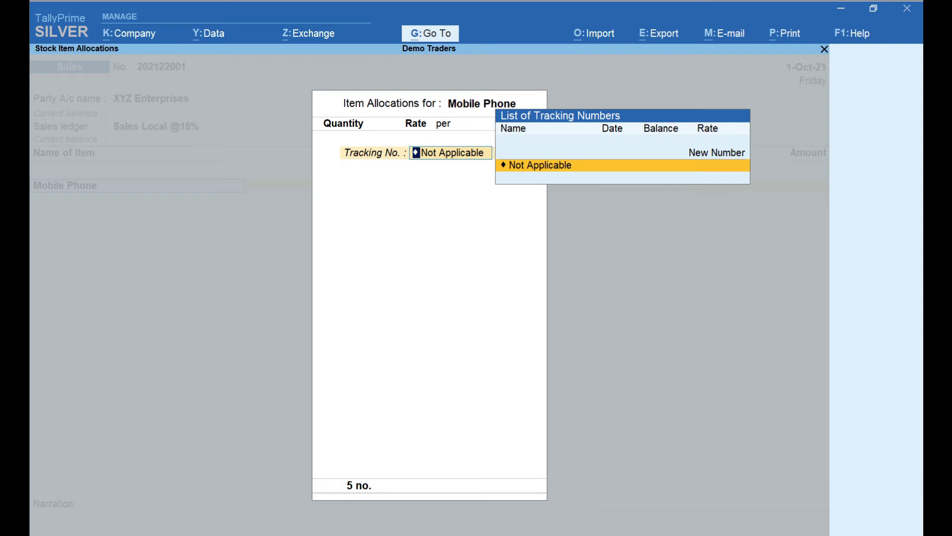
# - Allocate 5 no. of Mobile Phone at a rate of 30,000 with the tracking number Not Applicable, and accept the item line
pyautogui.press('Return')
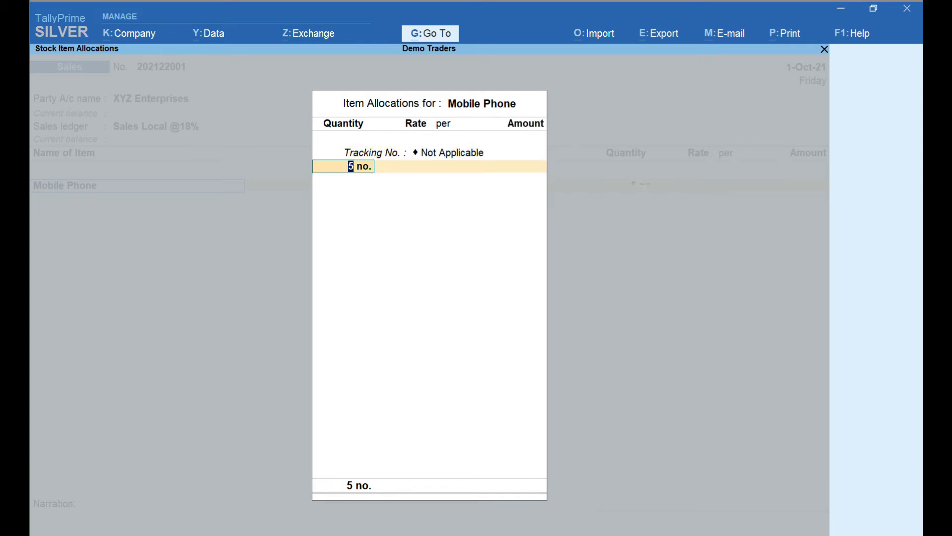
pyautogui.press('Return')
pyautogui.write('30000')
pyautogui.press('Return')
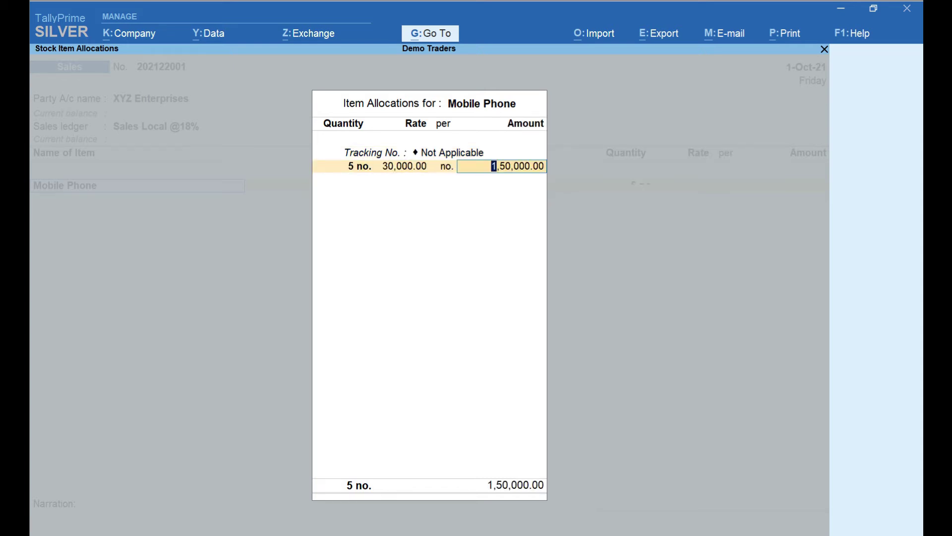
pyautogui.press('Return')
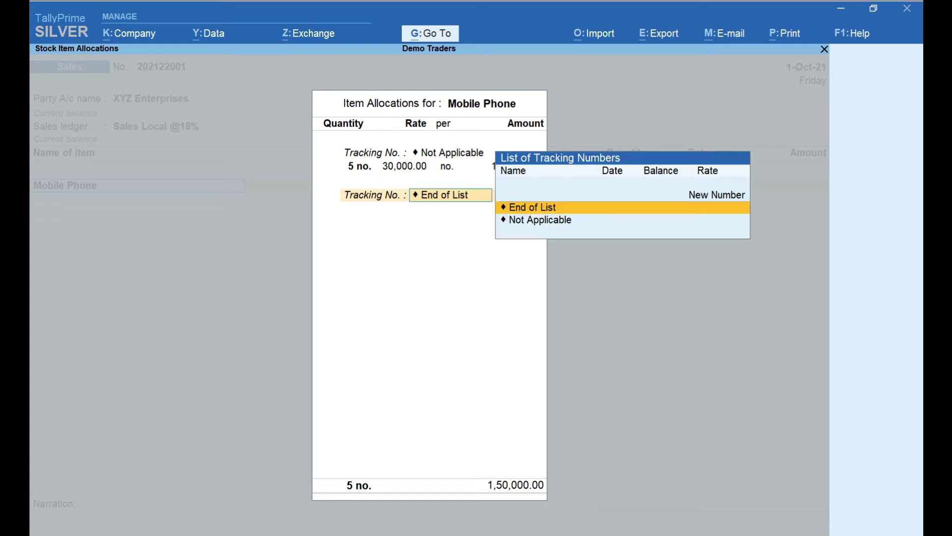
pyautogui.press('Return')
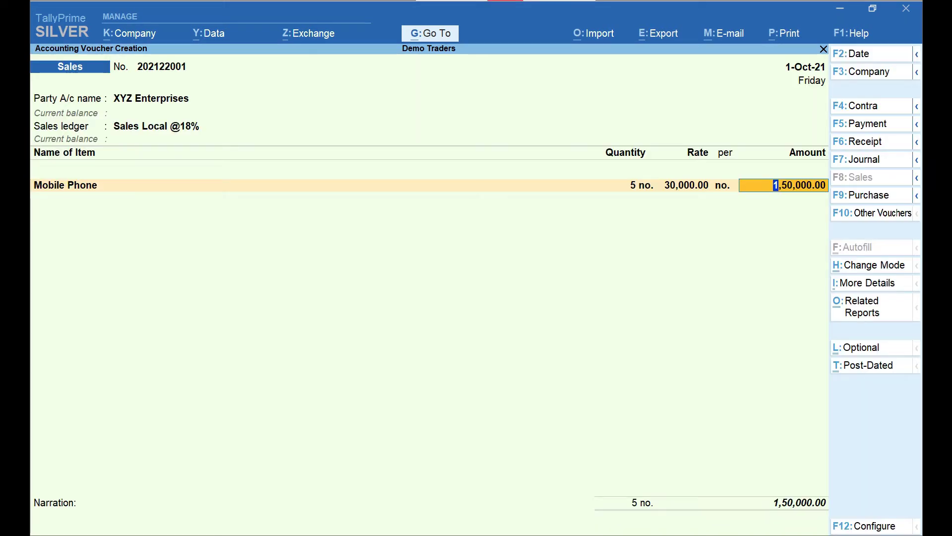
pyautogui.press('Return')
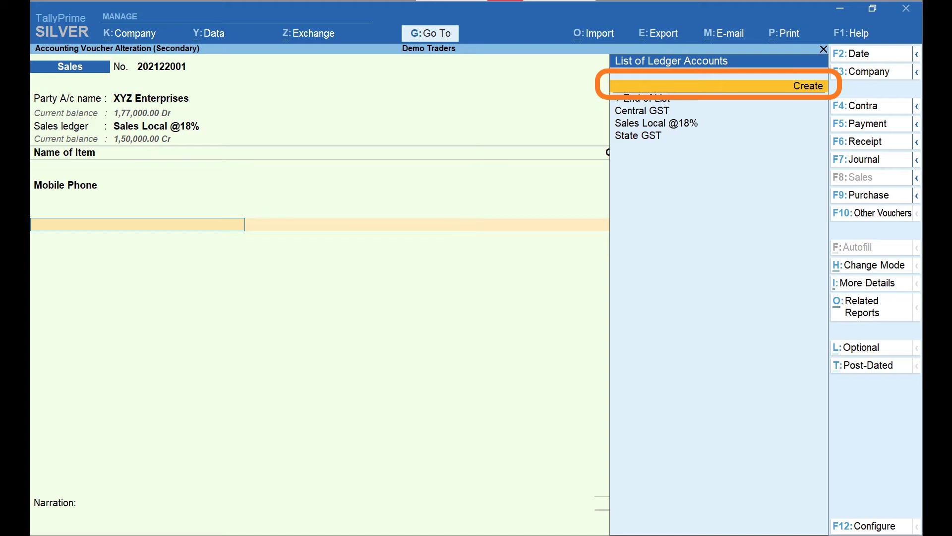
# - Create a new ledger named Transportation Charges under the group Indirect Incomes from within the voucher
pyautogui.press('Return')
pyautogui.write('Transportation Charges')
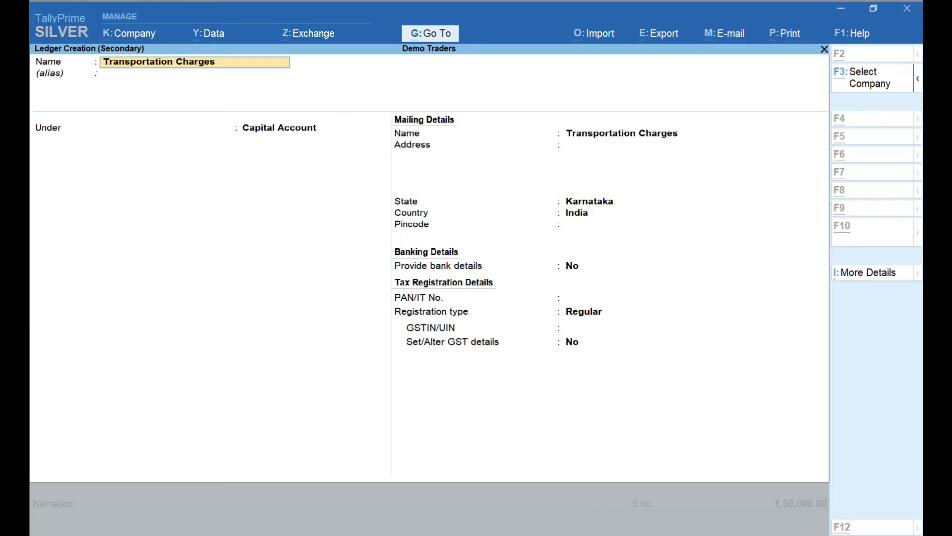
pyautogui.press('Return')
pyautogui.press('Return')
pyautogui.write('Indi')
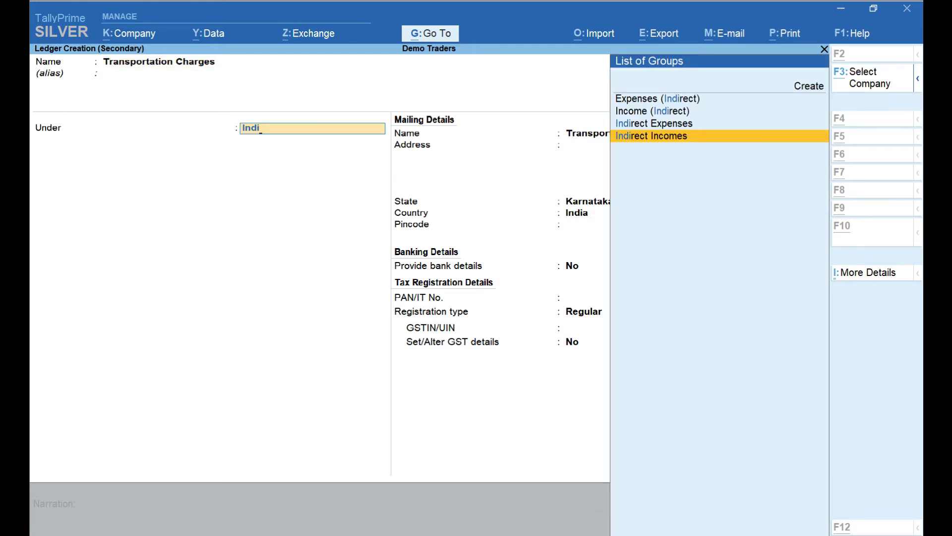
pyautogui.press('Return')
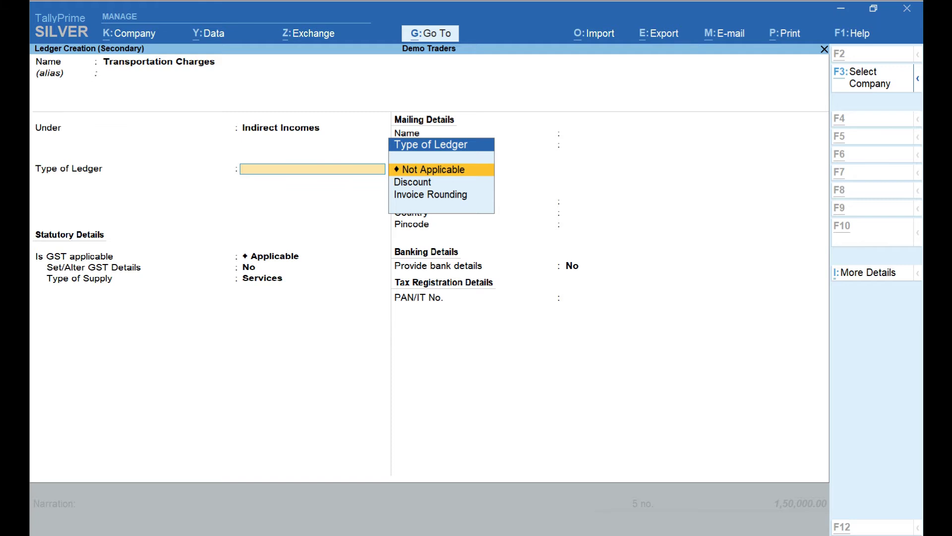
# - Set the ledger's GST applicability to Not Applicable, include it in GST assessable value for Goods Based on Value, and save it
pyautogui.press('Return')
pyautogui.write('N')
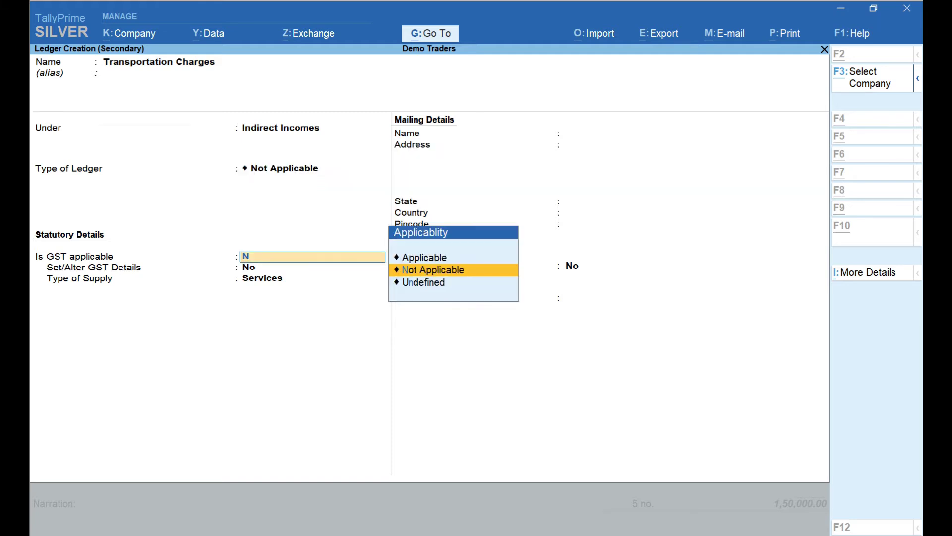
pyautogui.press('Return')
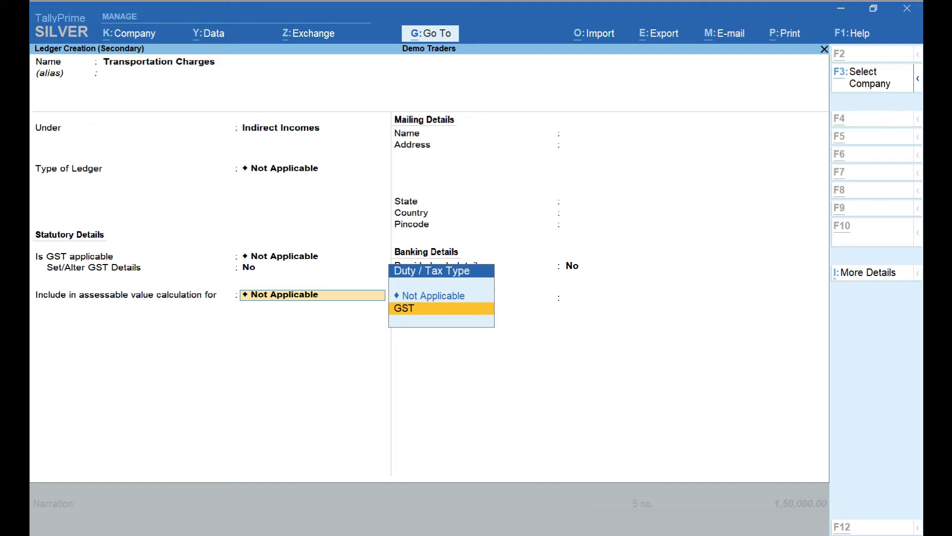
pyautogui.press('Return')
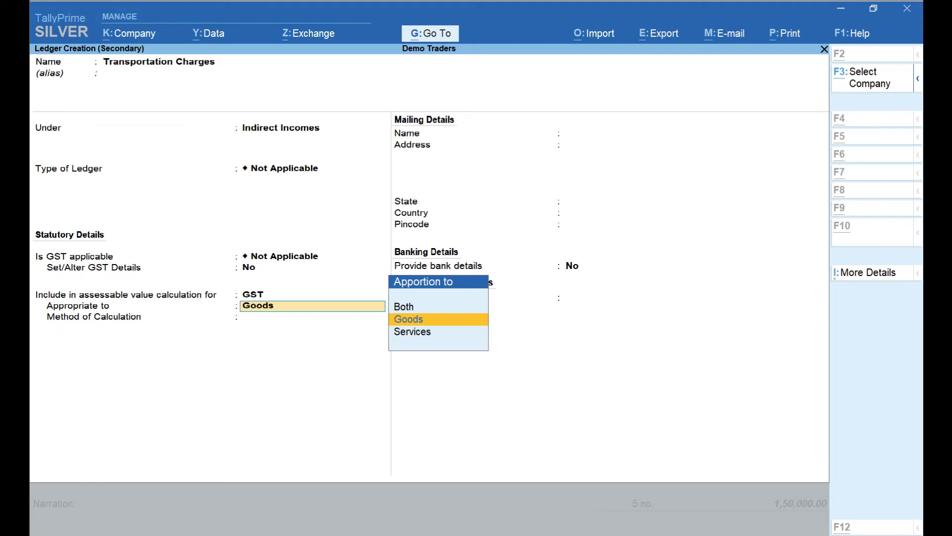
pyautogui.press('Return')
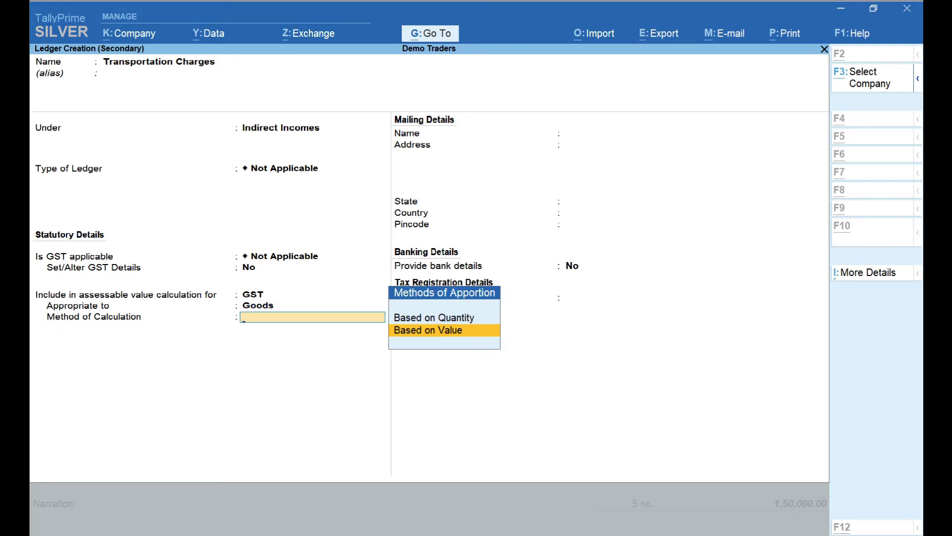
pyautogui.press('Return')
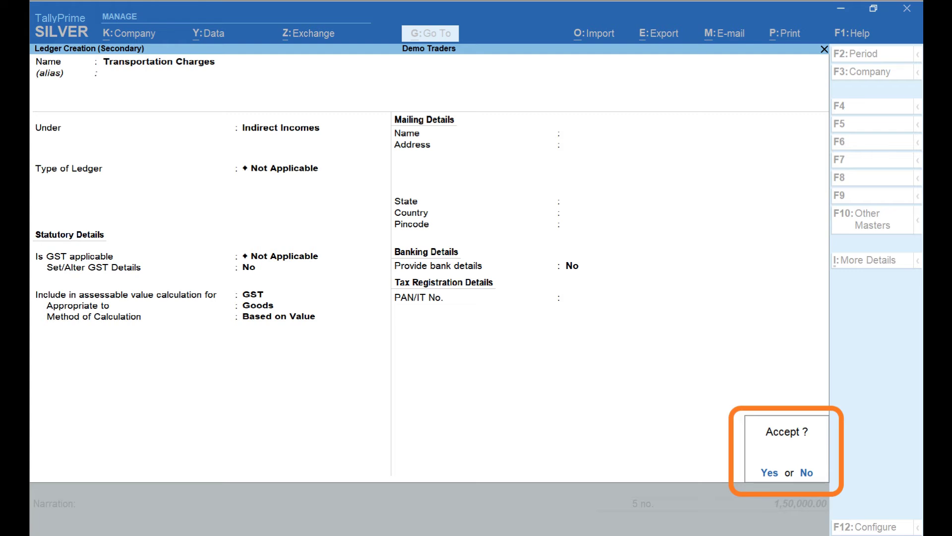
pyautogui.press('Return')
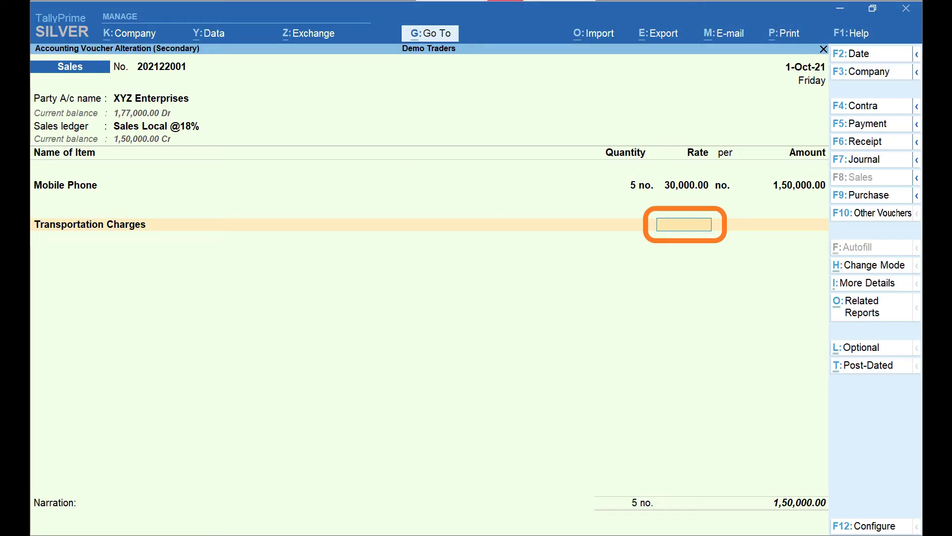
# - Try a 1% rate for Transportation Charges and enter the amount as 1500
pyautogui.write('1')
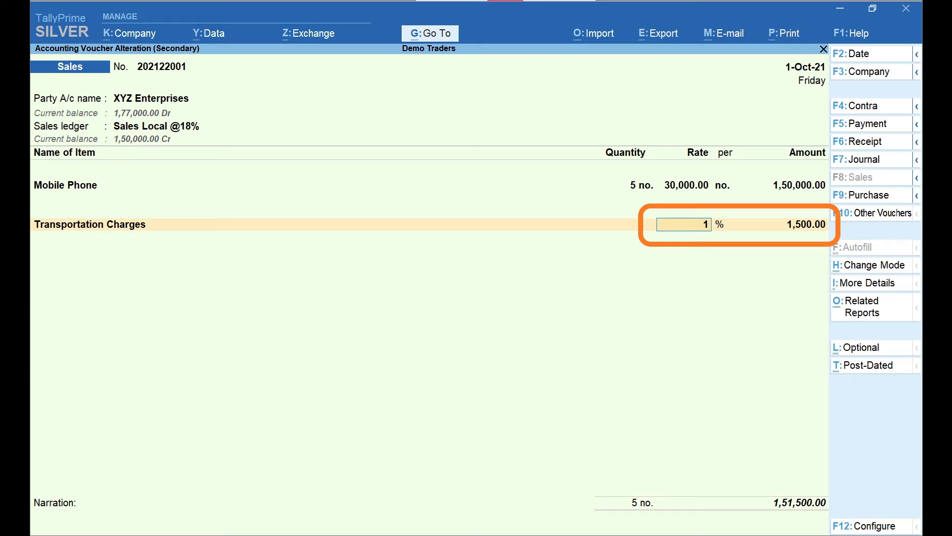
pyautogui.press('Return')
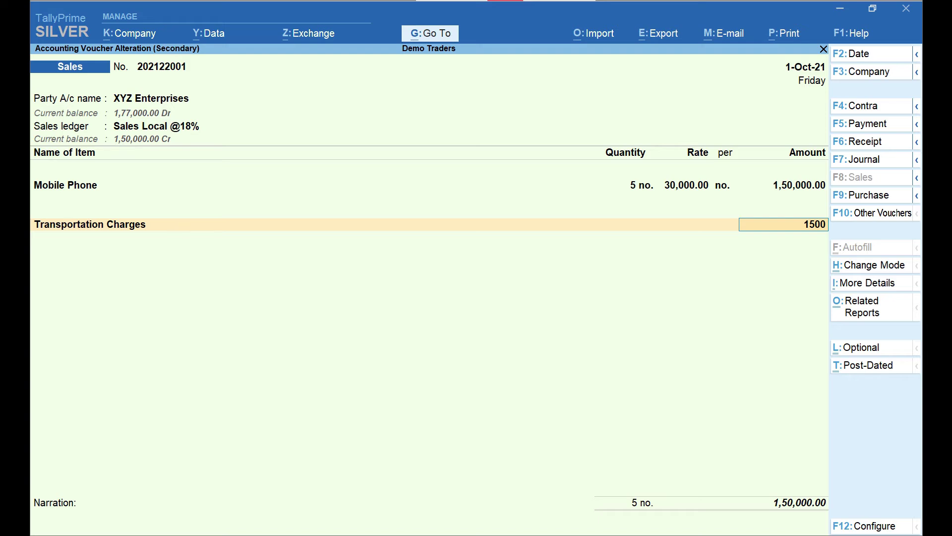
pyautogui.press('Return')
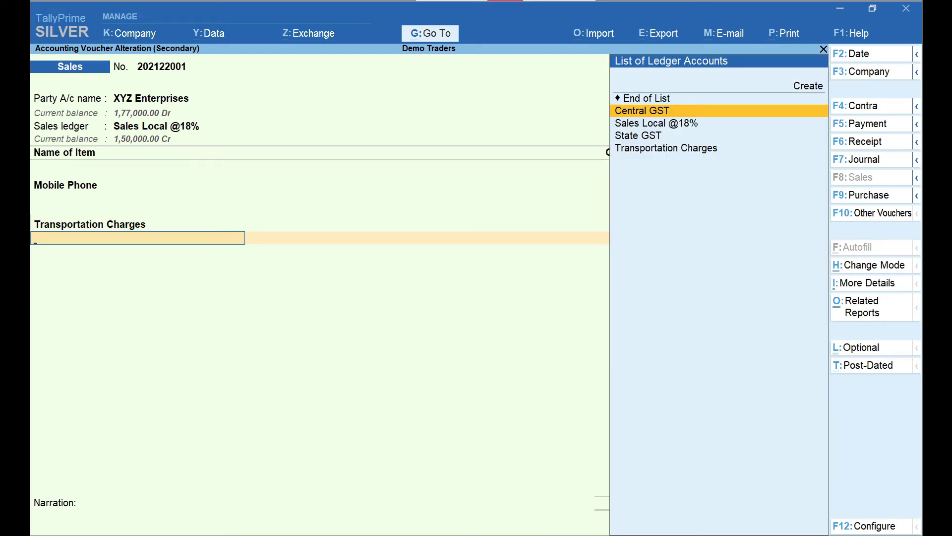
# - Add the Central GST and State GST ledgers and save the invoice with its New Ref bill-wise allocation
pyautogui.press('Return')
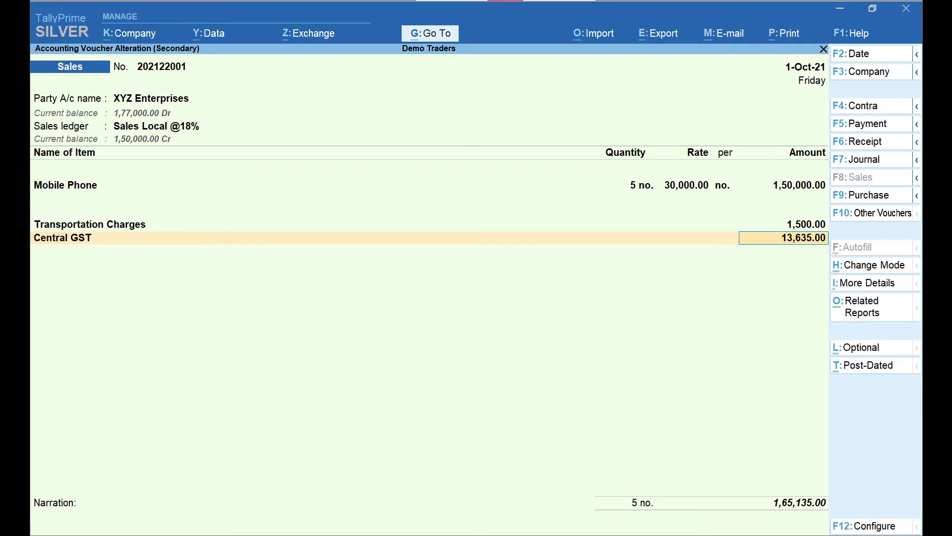
pyautogui.press('Return')
pyautogui.write('State')
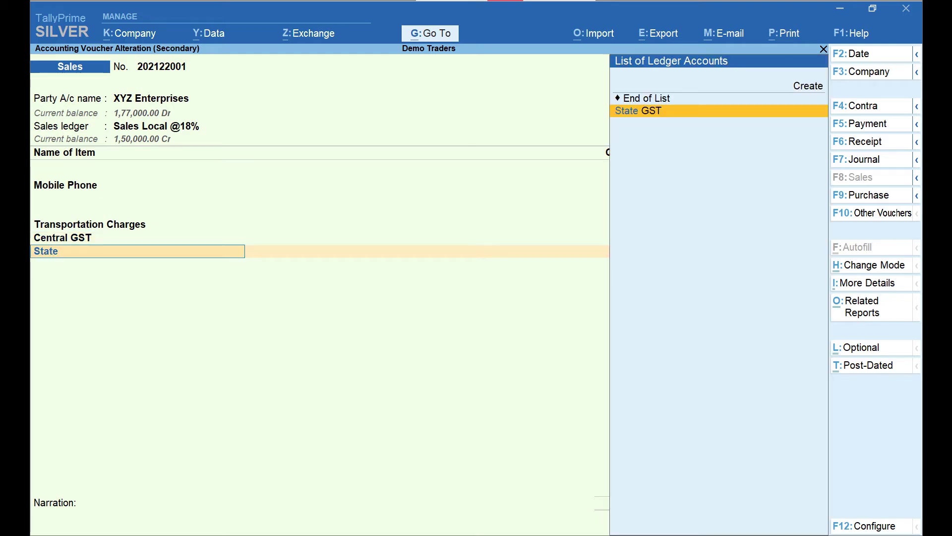
pyautogui.press('Return')
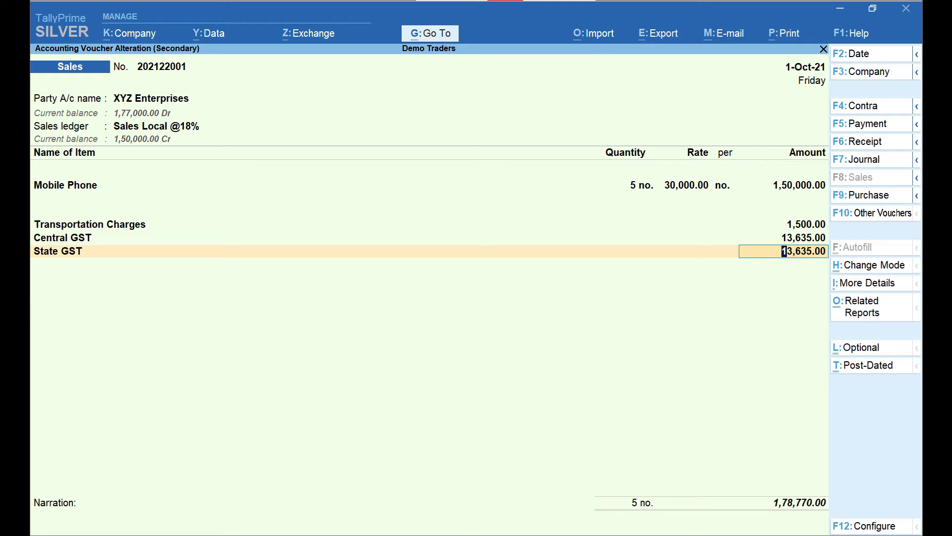
pyautogui.hotkey('ctrl', 'a')
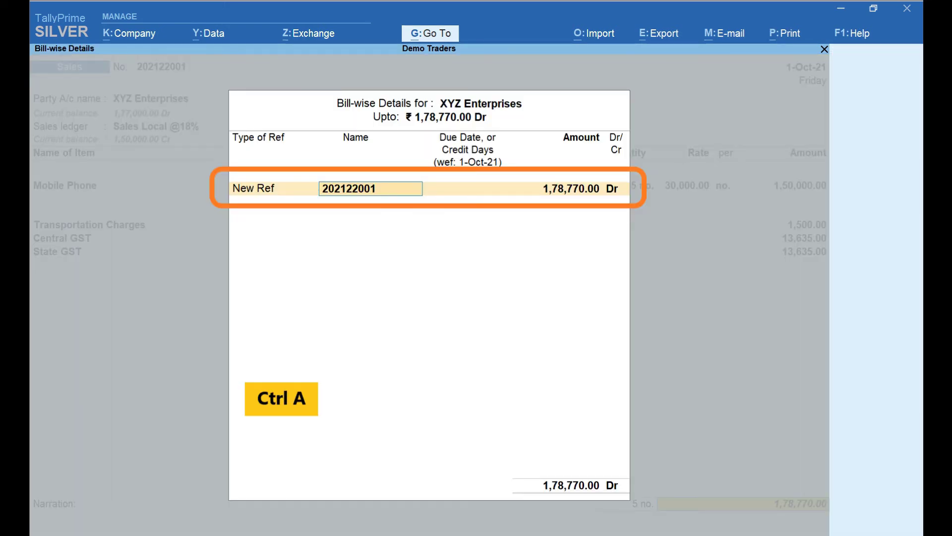
pyautogui.hotkey('ctrl', 'a')
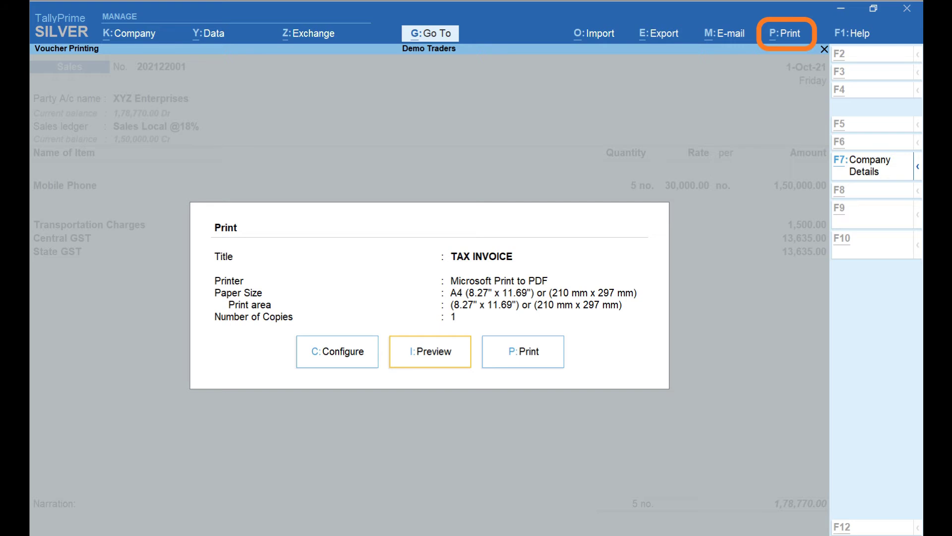
# - Open the print configuration for the tax invoice and check the printer, default preview and header information settings
pyautogui.hotkey('alt', 'p')
pyautogui.press('Return')
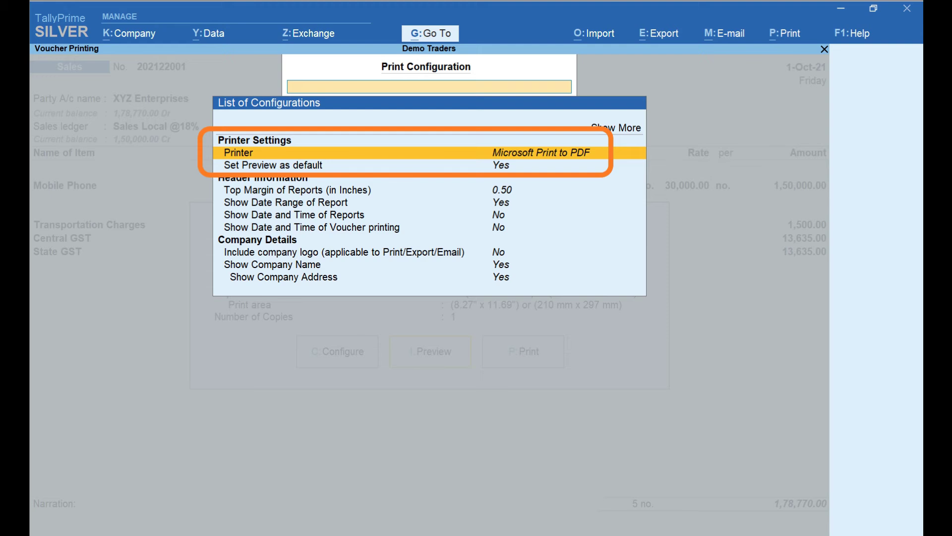
pyautogui.press('Down')
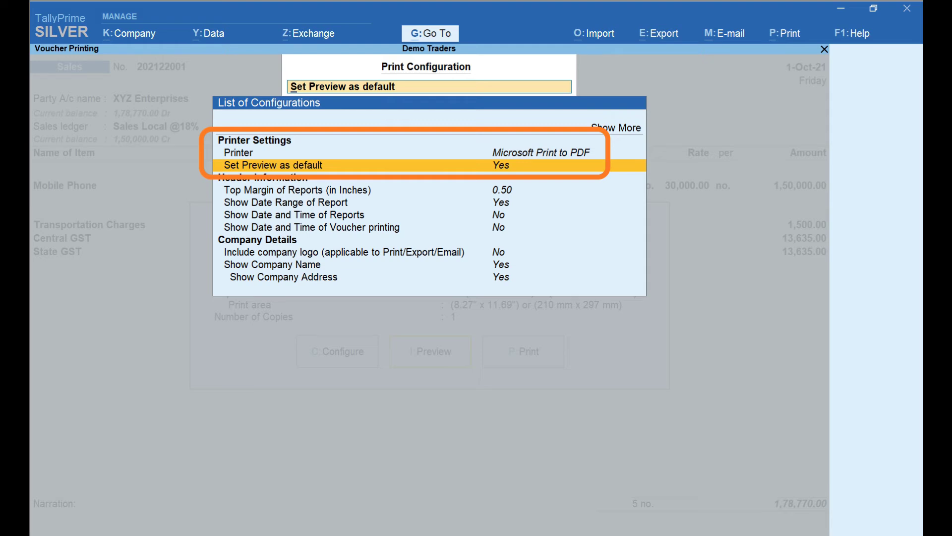
pyautogui.click(298, 189)
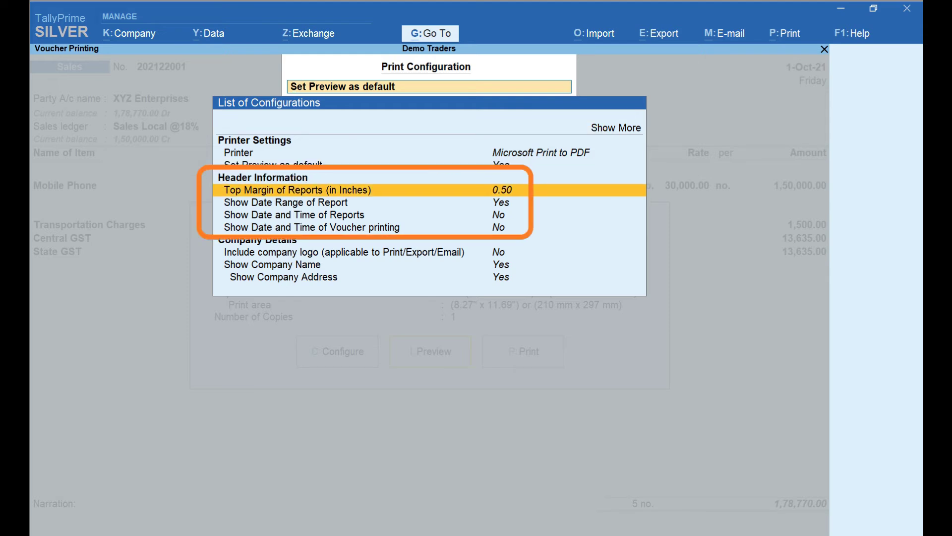
# - Enable the company logo for print, export and email with the image path C:\Program Files\TallyPrime, and save the company details
pyautogui.click(344, 252)
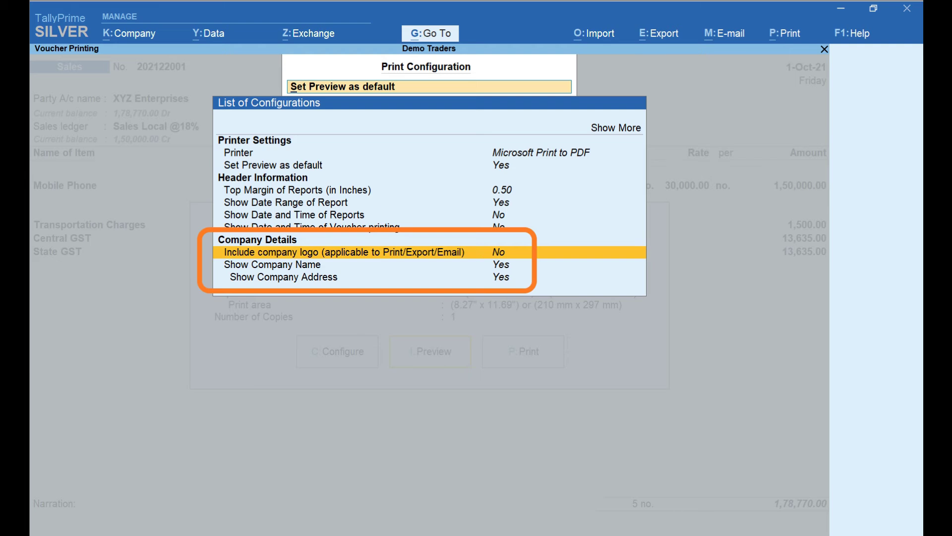
pyautogui.press('Return')
pyautogui.write('y')
pyautogui.press('Return')
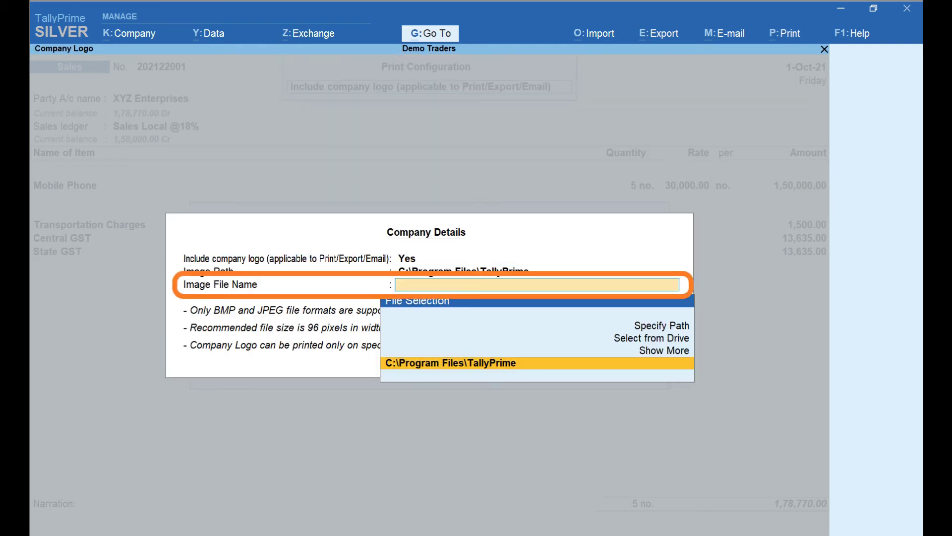
pyautogui.press('BackSpace')
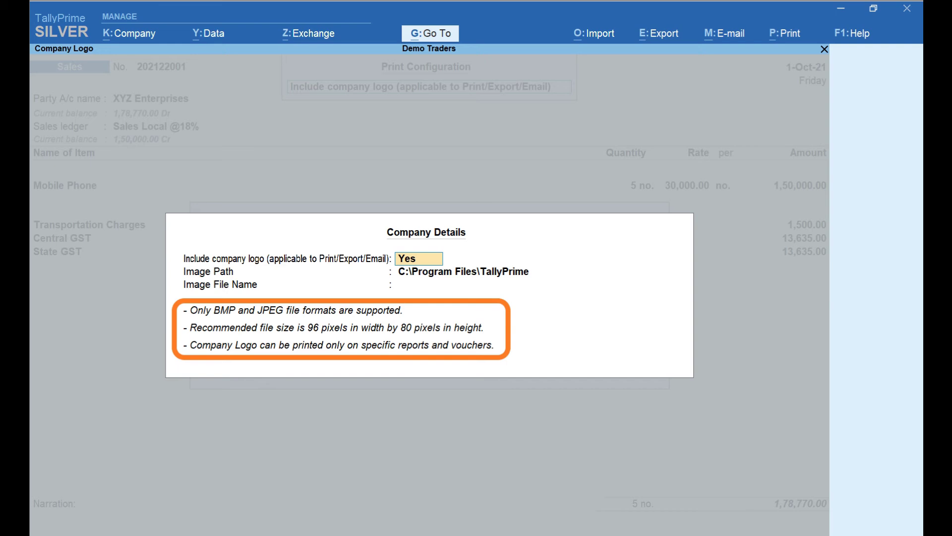
pyautogui.hotkey('ctrl', 'a')
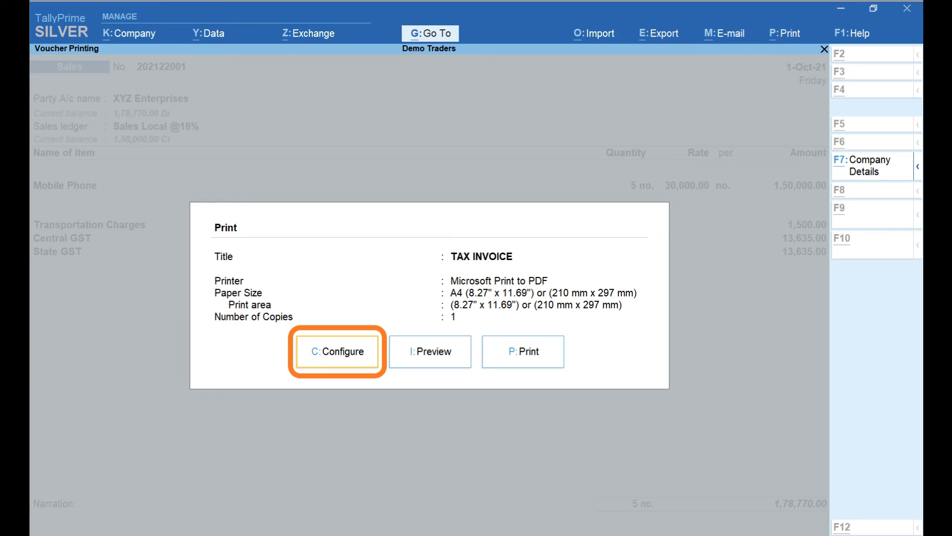
# - Review the sales voucher's statutory, dispatch, footer and printer print settings, and set the number of copies to 4 with type of copy All
pyautogui.press('c')
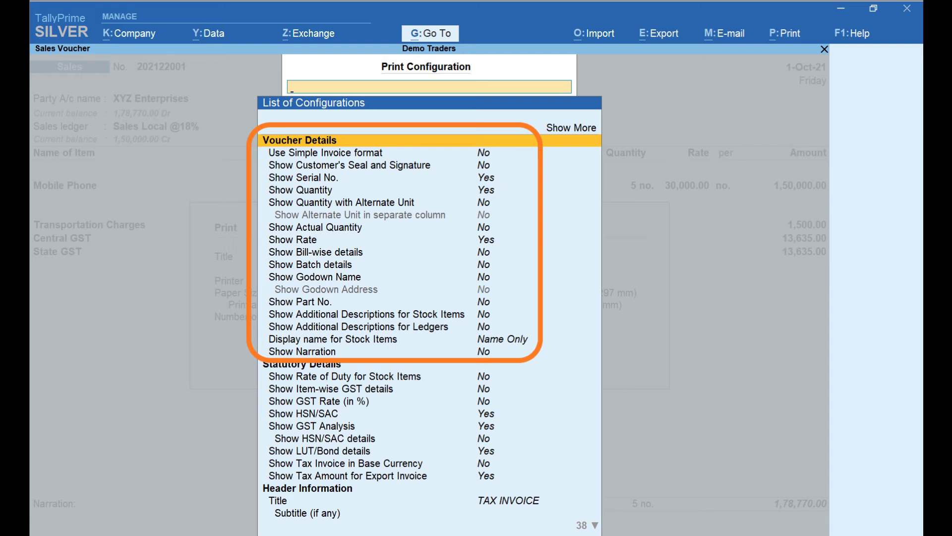
pyautogui.click(301, 364)
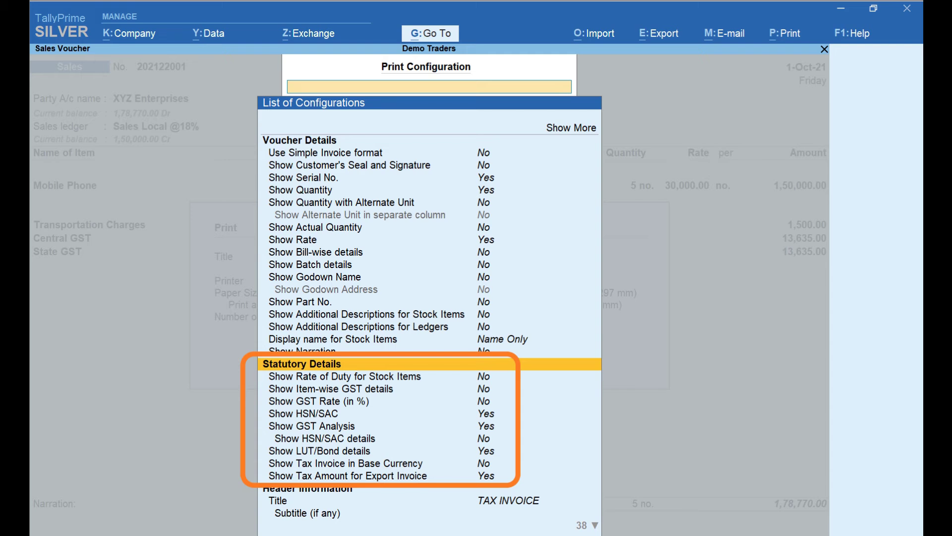
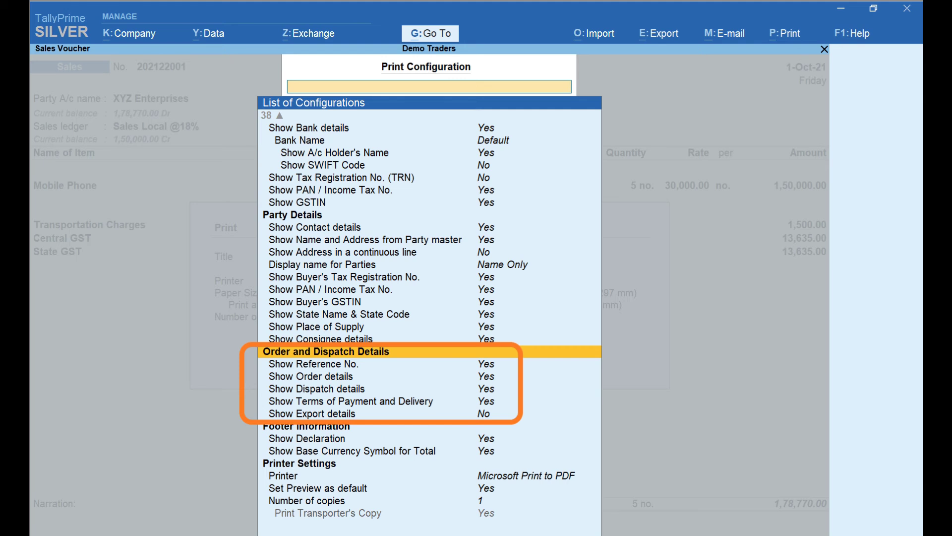
pyautogui.click(306, 426)
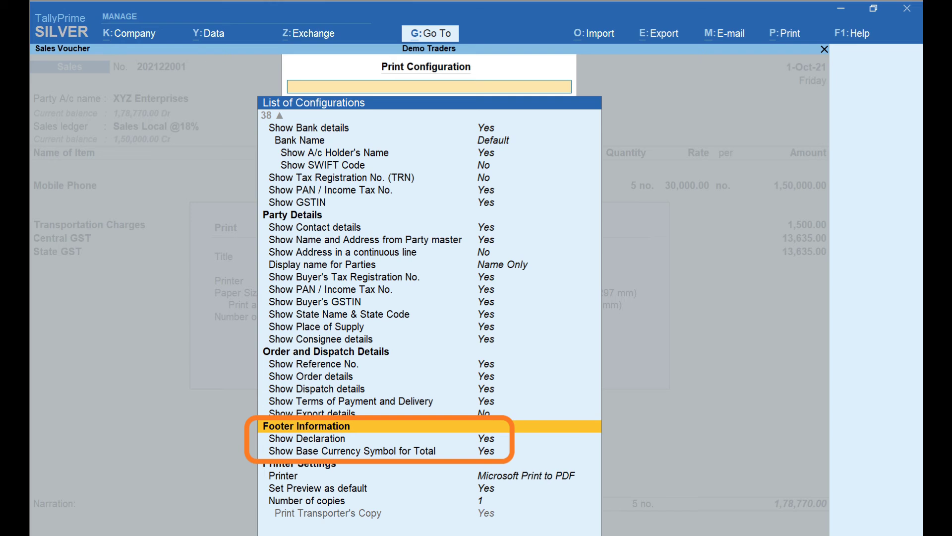
pyautogui.click(300, 462)
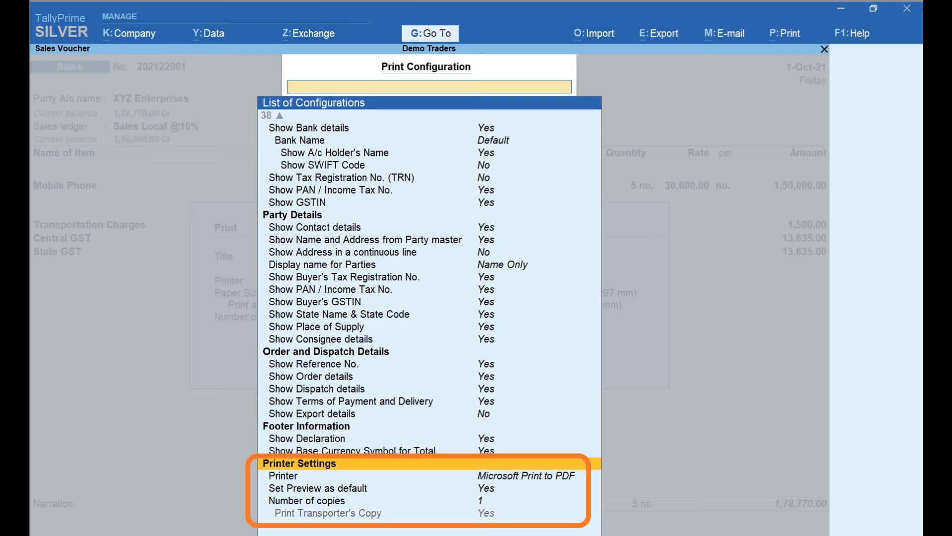
pyautogui.click(306, 500)
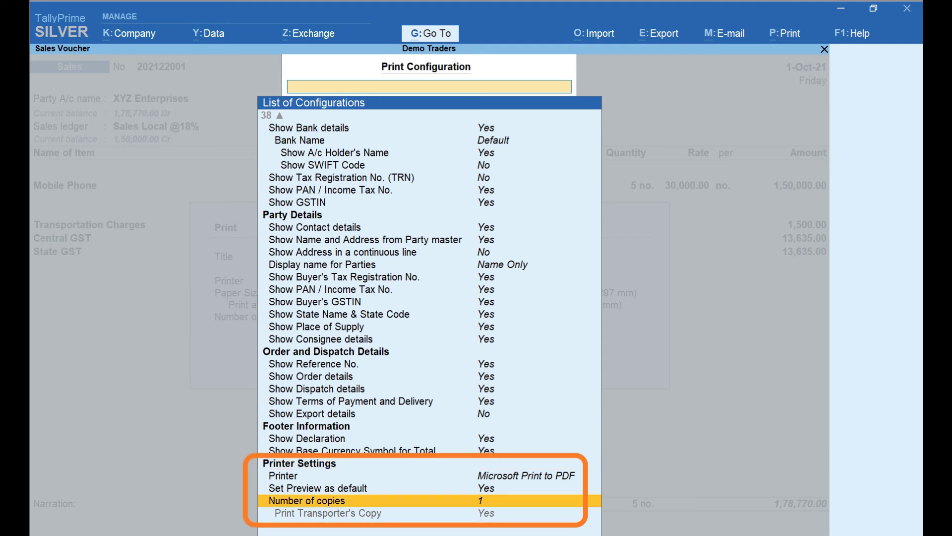
pyautogui.press('Return')
pyautogui.write('4')
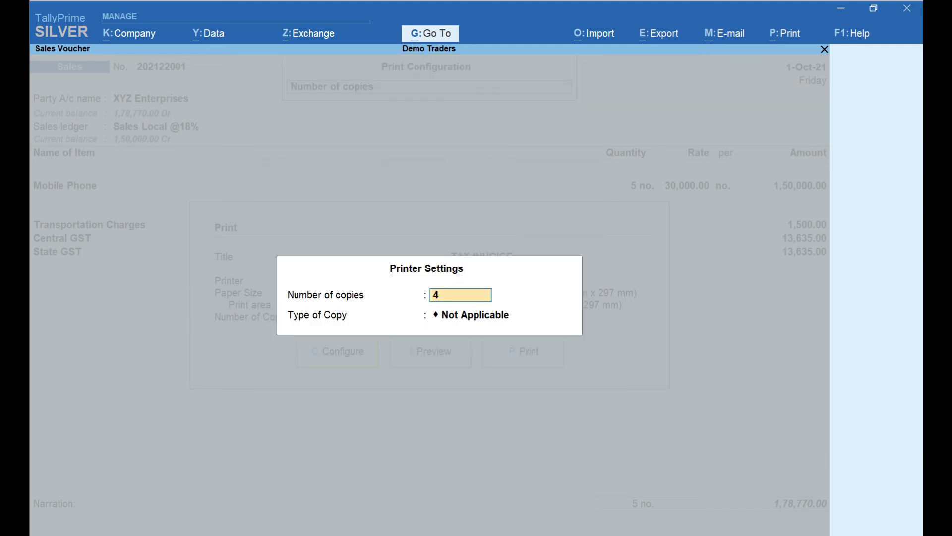
pyautogui.press('Return')
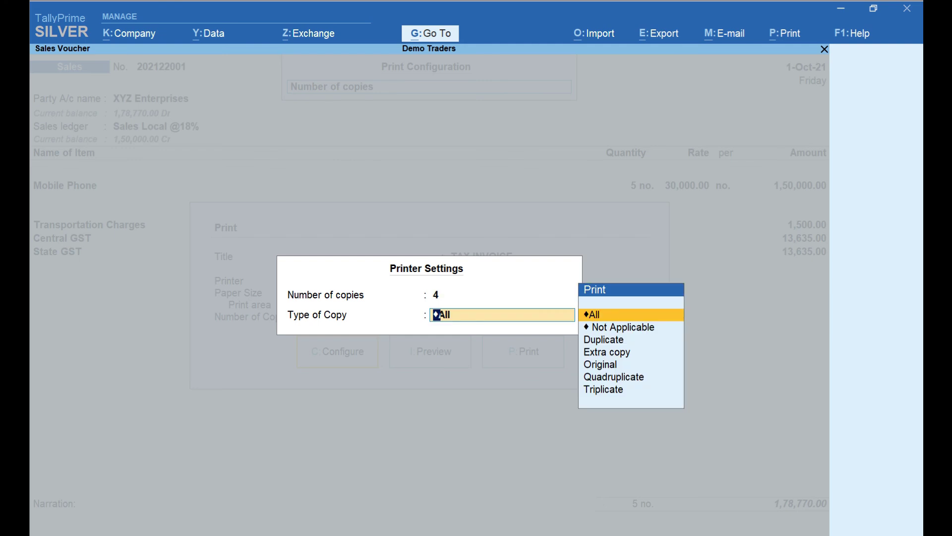
pyautogui.press('Return')
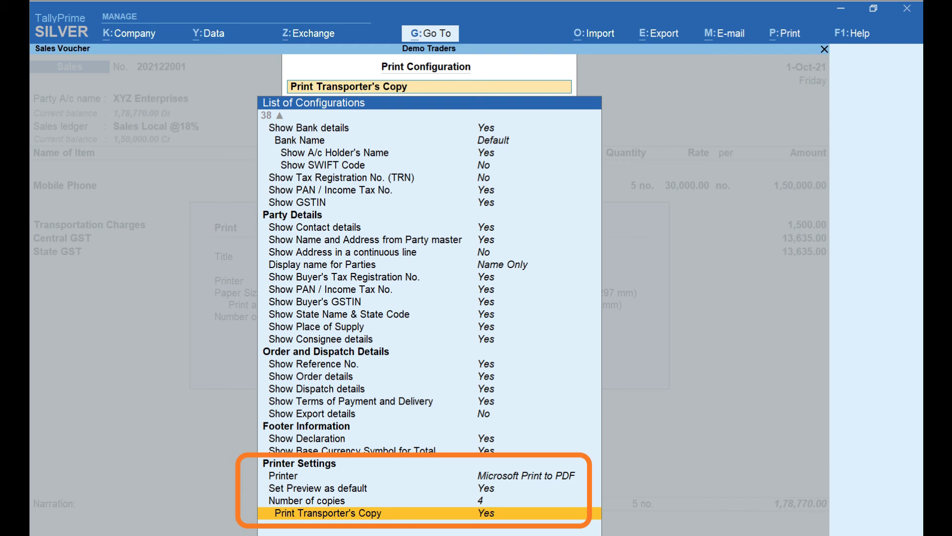
pyautogui.press('Escape')
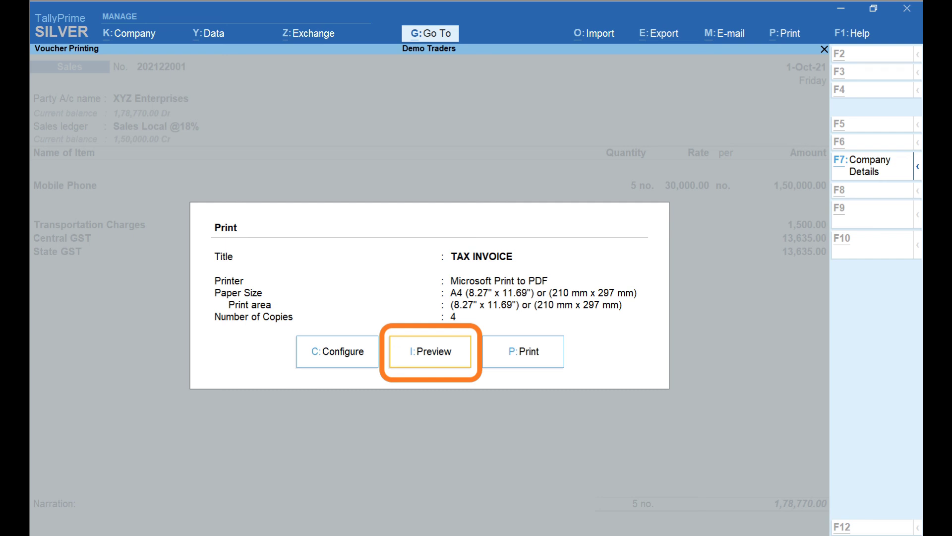
# - Preview the tax invoice and examine the original, duplicate, triplicate and extra copies
pyautogui.press('i')
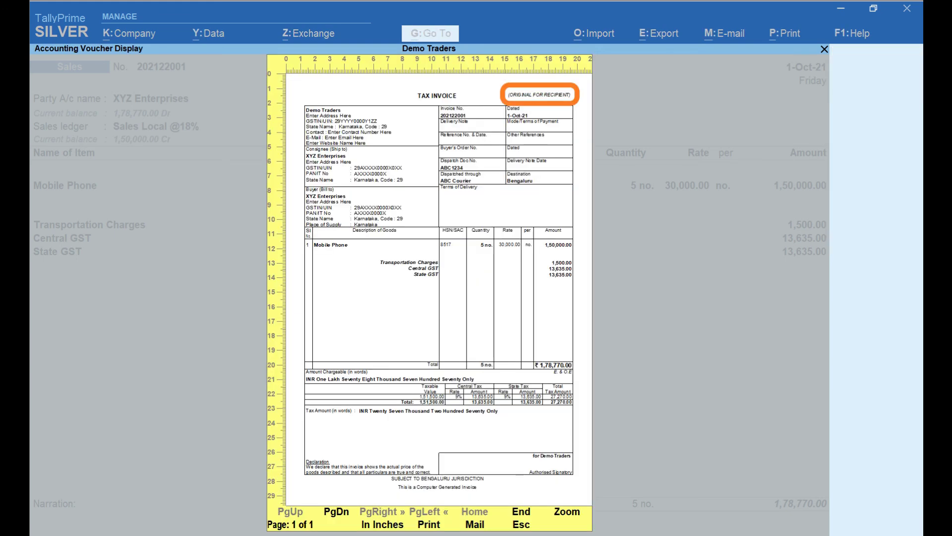
pyautogui.press('pagedown')
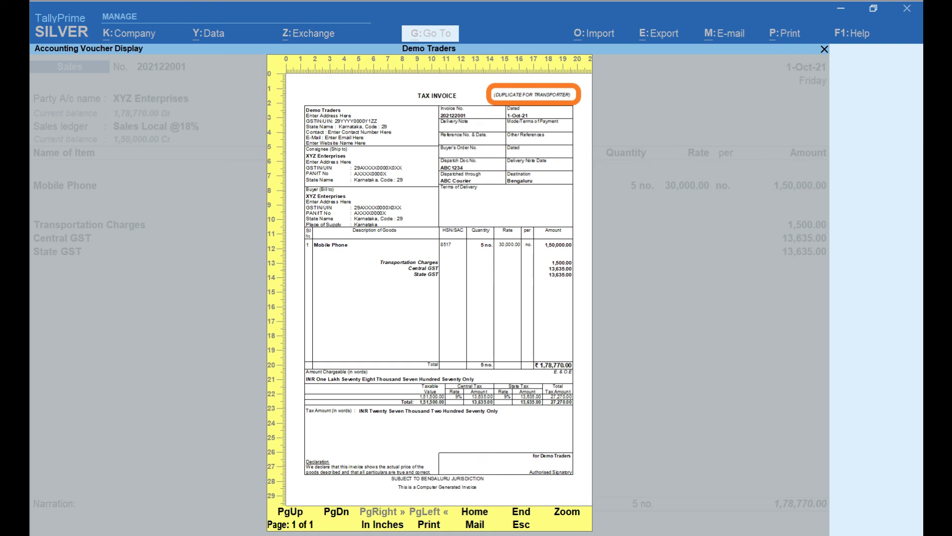
pyautogui.press('pagedown')
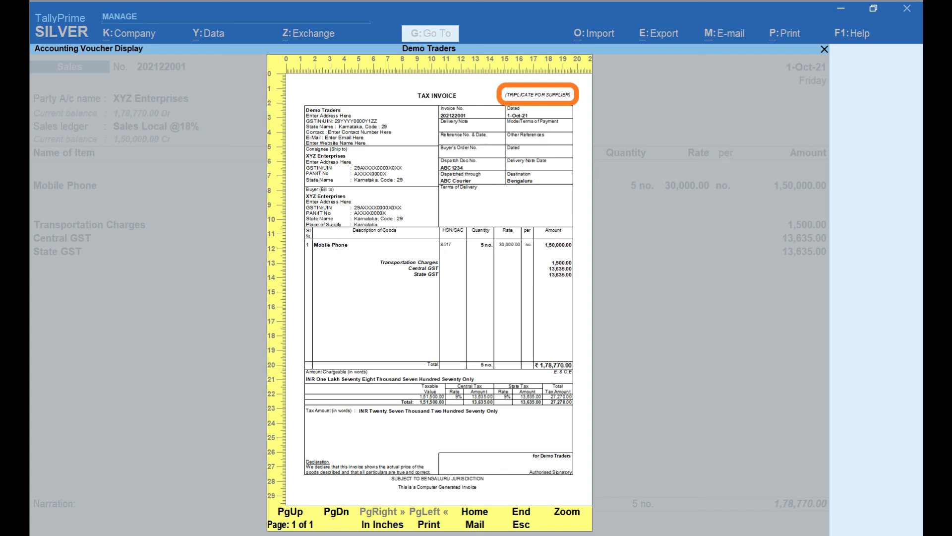
pyautogui.press('pagedown')
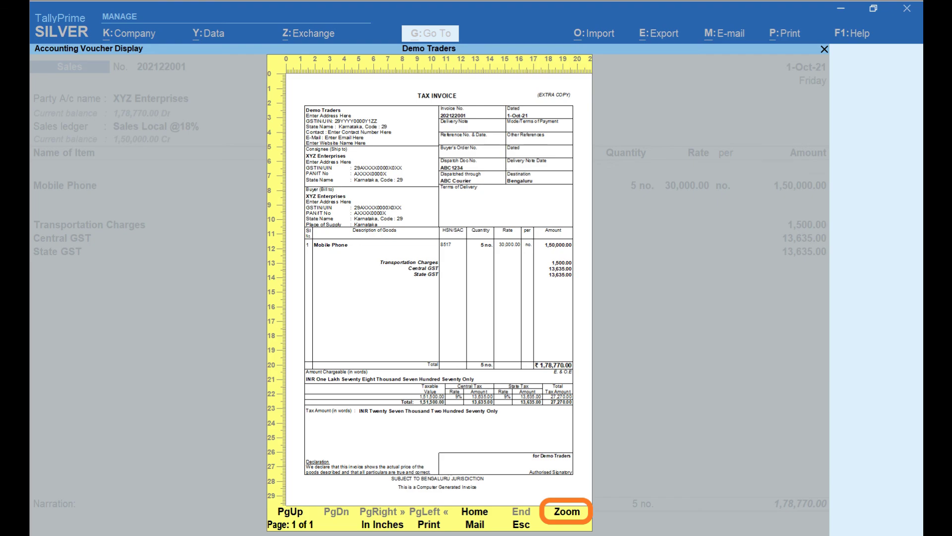
pyautogui.hotkey('alt', 'z')
pyautogui.hotkey('alt', 'z')
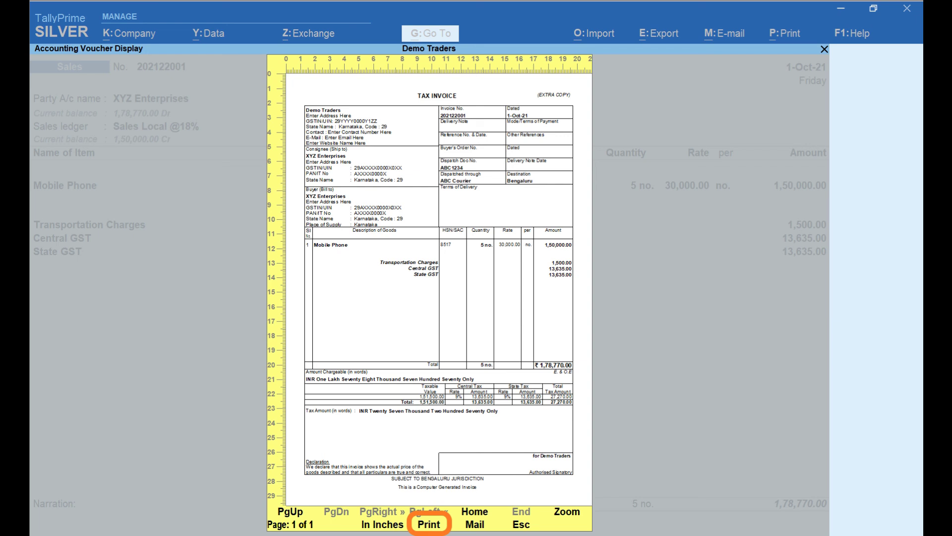
# - Print the tax invoice to PDF and check TaxInvoice.pdf in the PDF reader from the header down to the declaration
pyautogui.press('p')
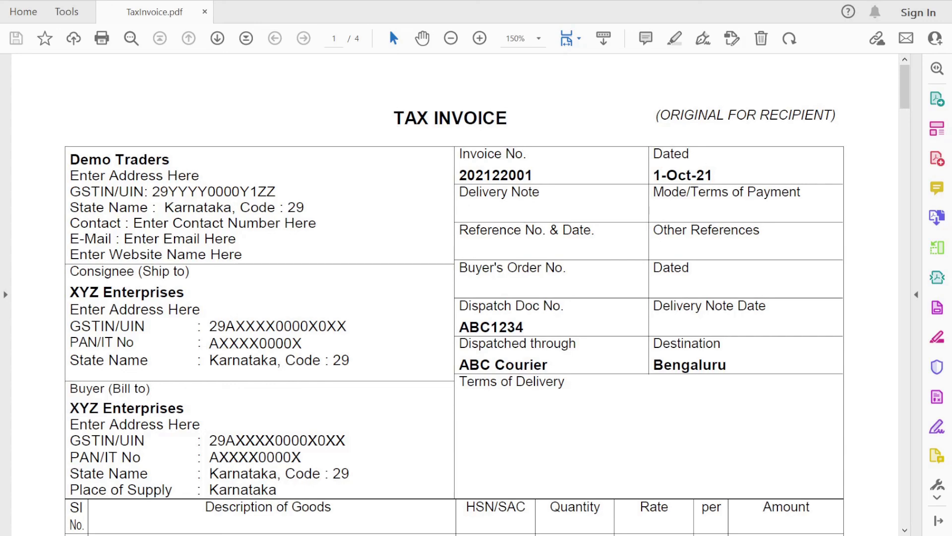
pyautogui.scroll(-5, 476, 294)
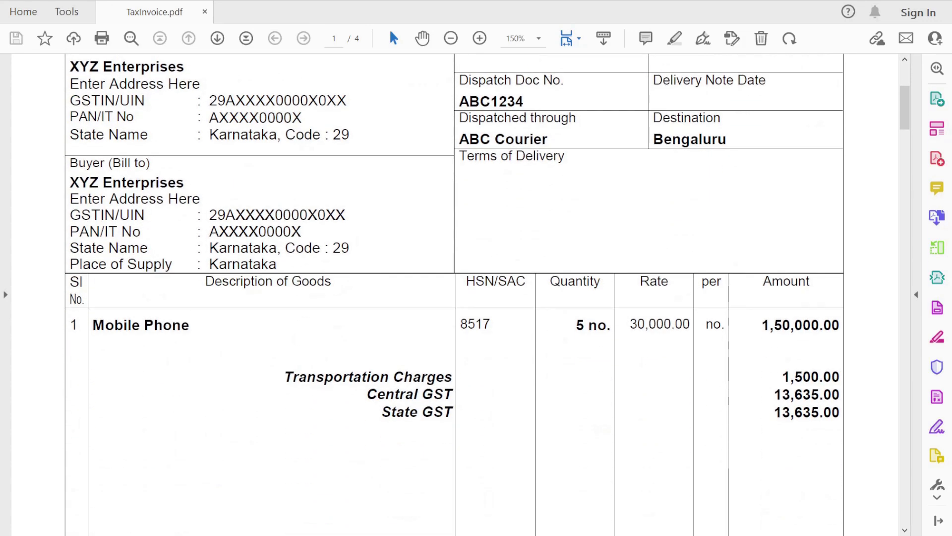
pyautogui.scroll(-10, 476, 294)
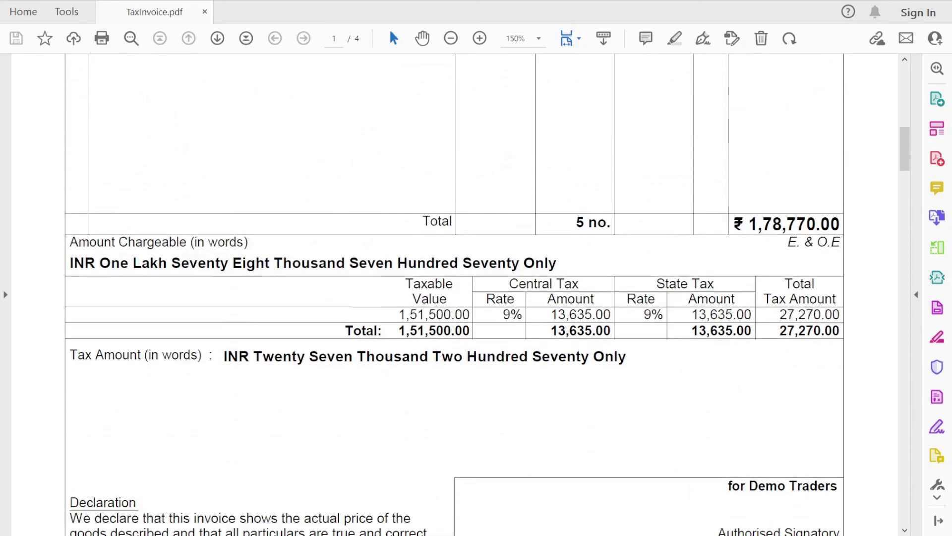
pyautogui.scroll(-2, 476, 294)
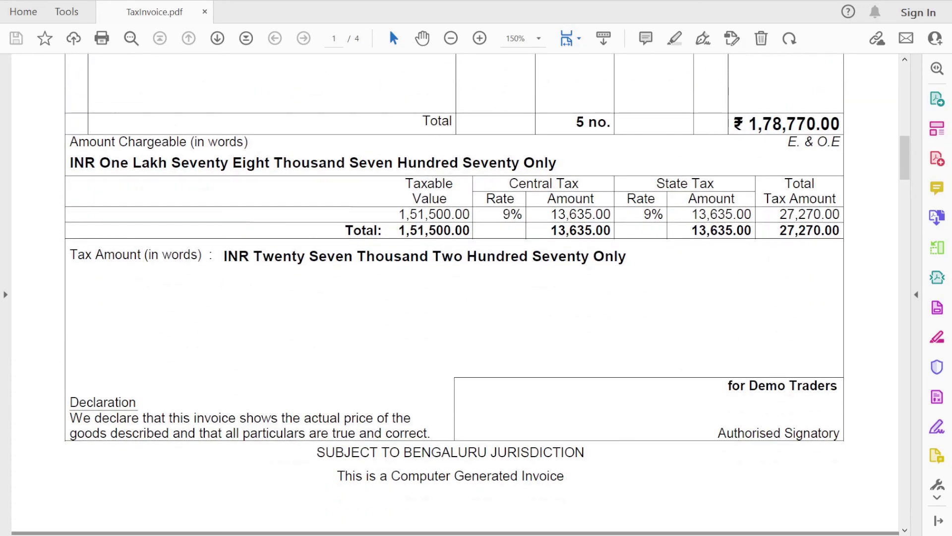